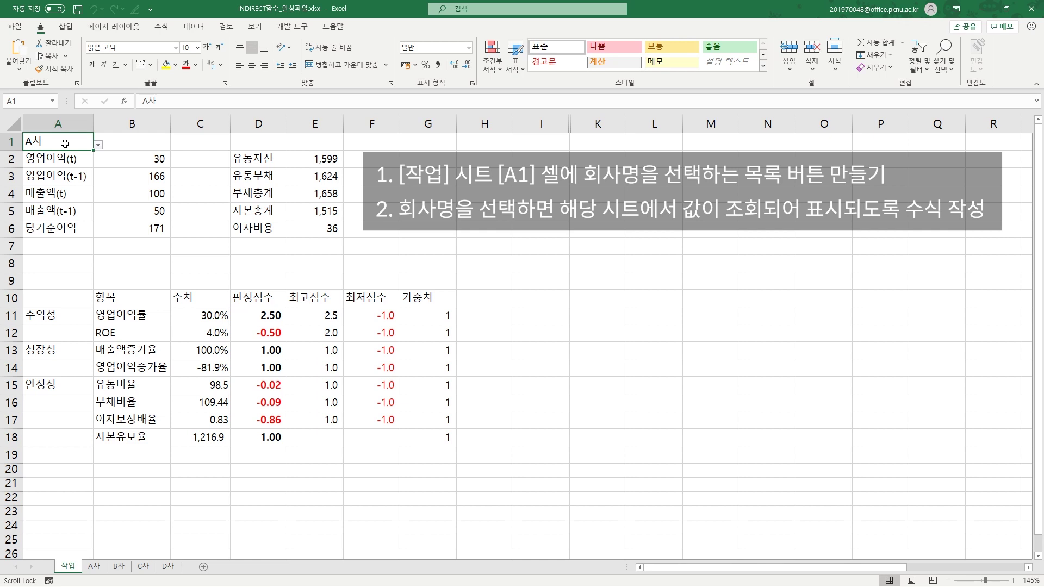
# Step: Choose B사 from the company drop-down list in cell A1 of the finished workbook's 작업 sheet
pyautogui.click(101, 147)
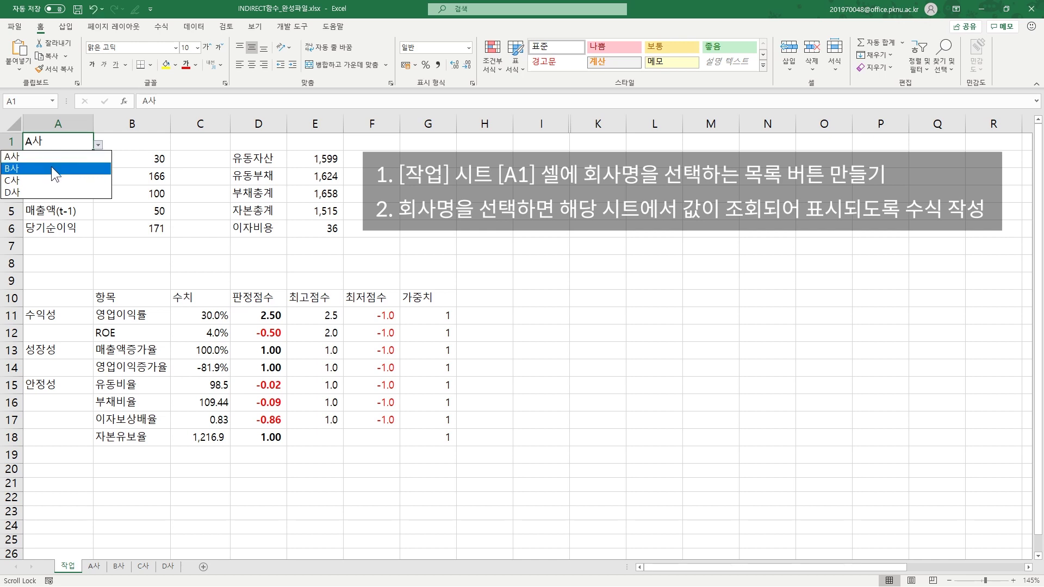
pyautogui.click(51, 166)
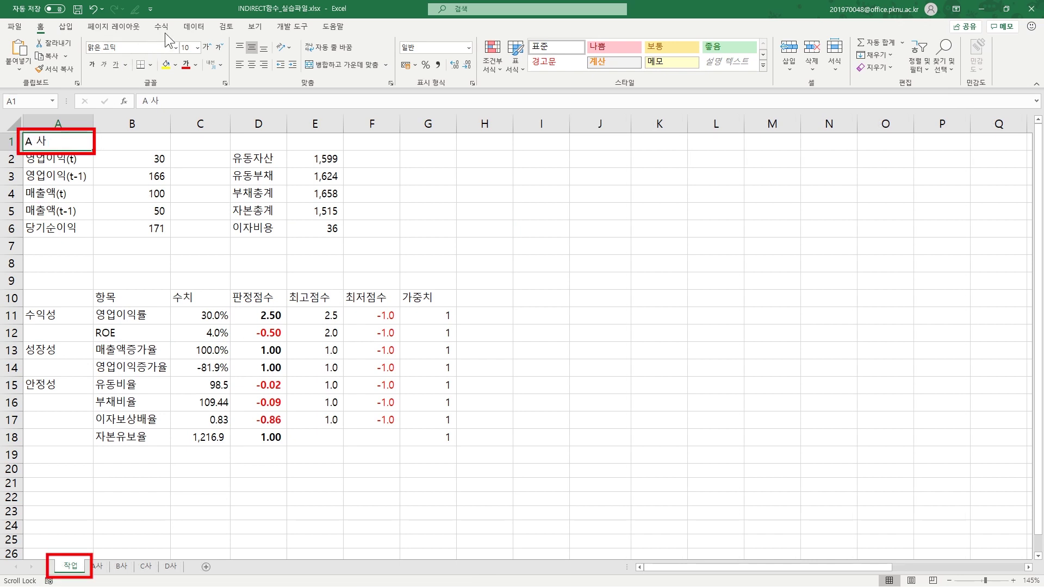
# Step: Add list data validation to cell A1 with the source A사,B사,C사,D사 and check its drop-down list
pyautogui.click(199, 29)
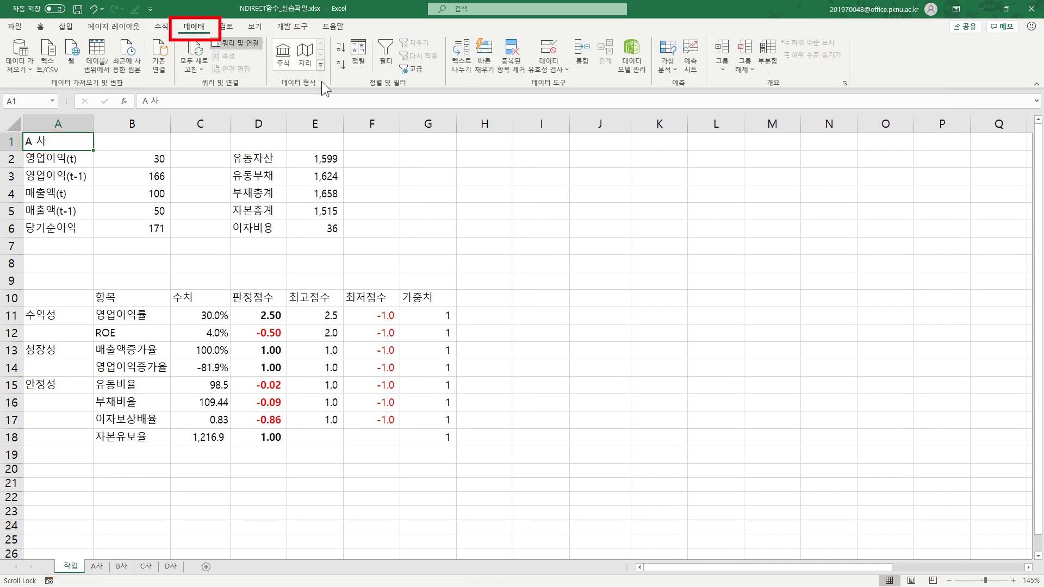
pyautogui.click(555, 45)
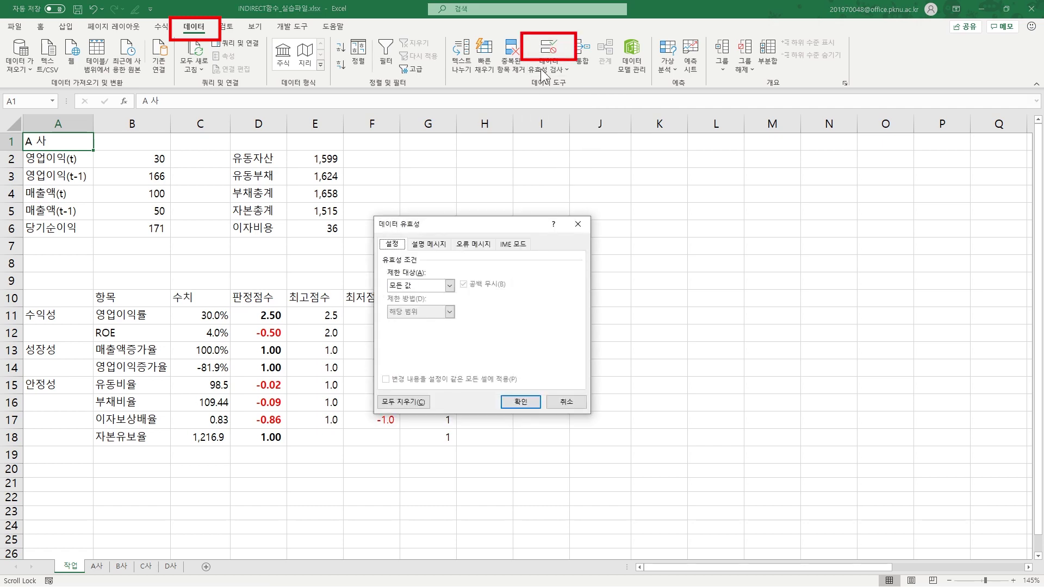
pyautogui.click(429, 286)
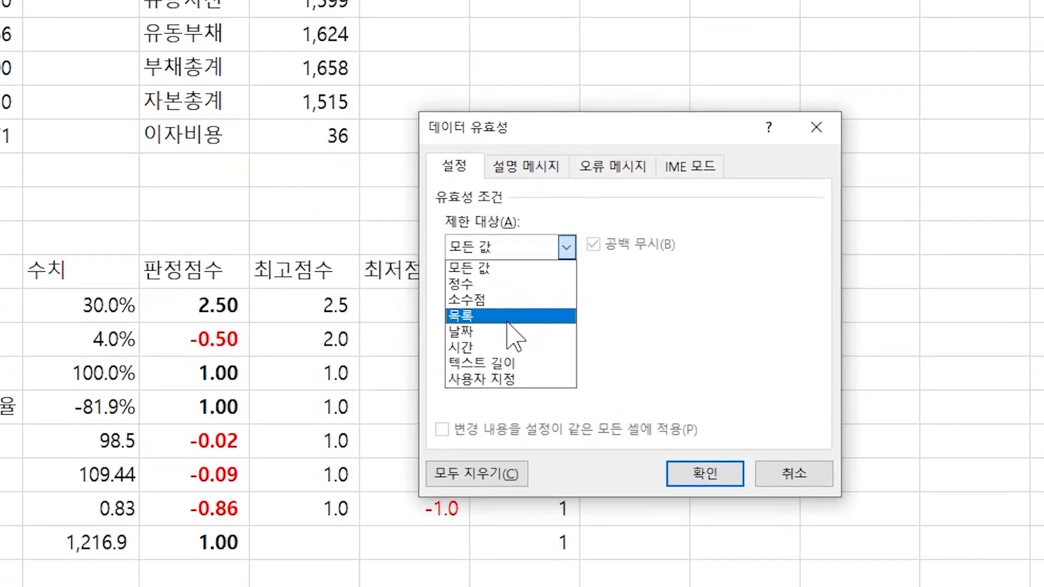
pyautogui.click(456, 319)
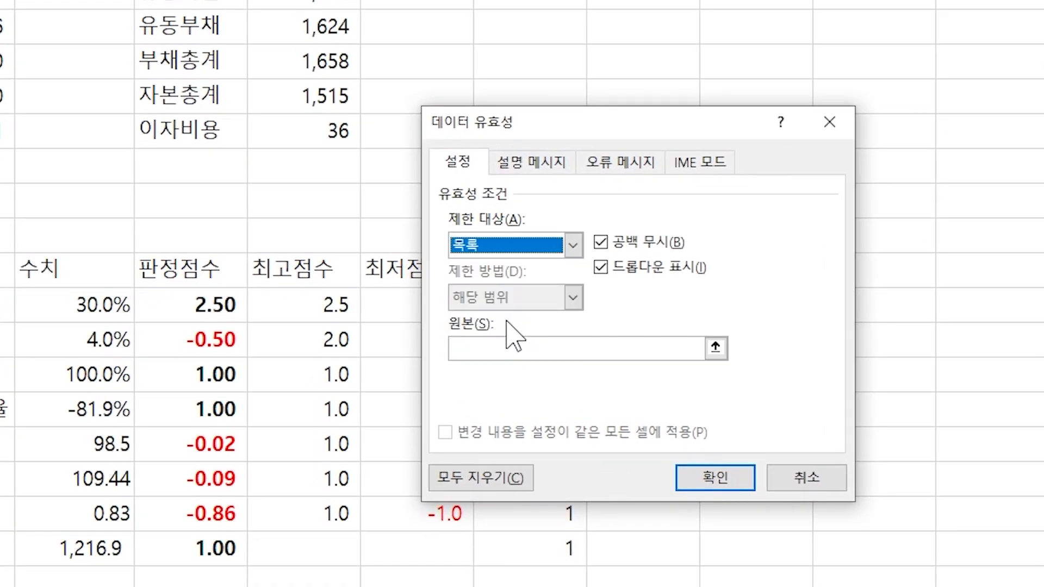
pyautogui.click(490, 349)
pyautogui.write('A사,')
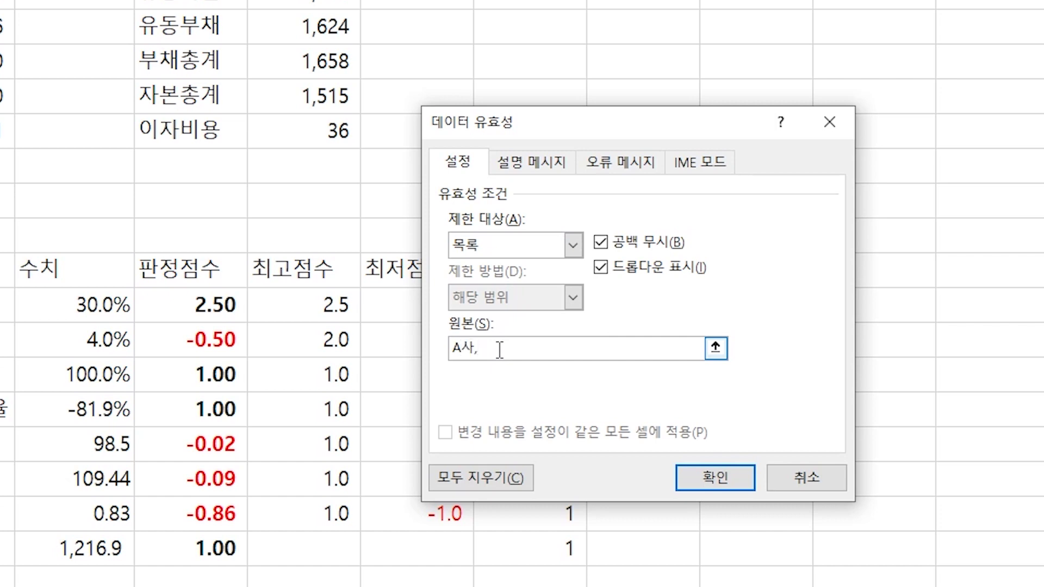
pyautogui.write('B사,C사,D사')
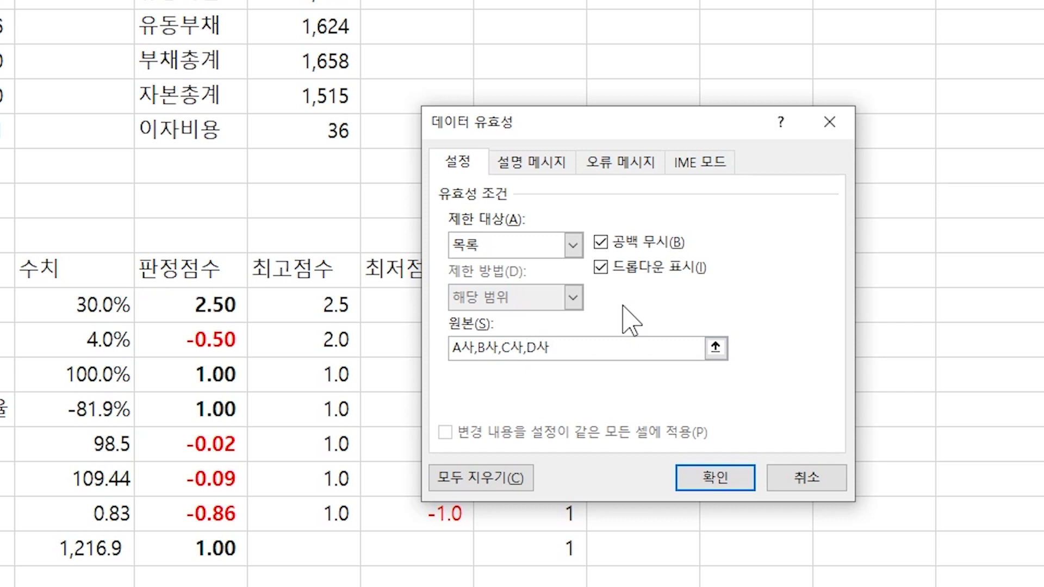
pyautogui.click(714, 478)
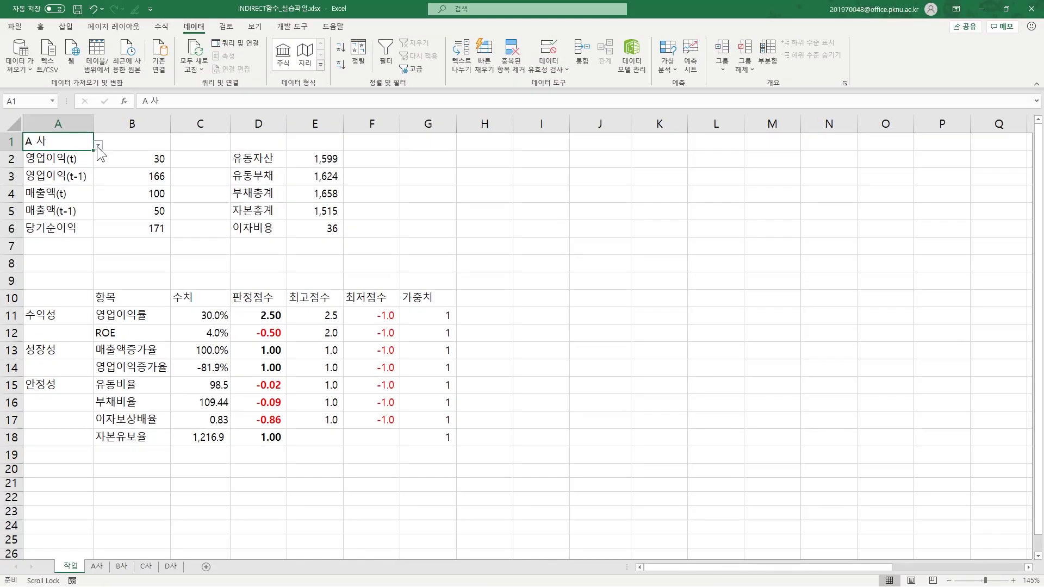
pyautogui.click(98, 145)
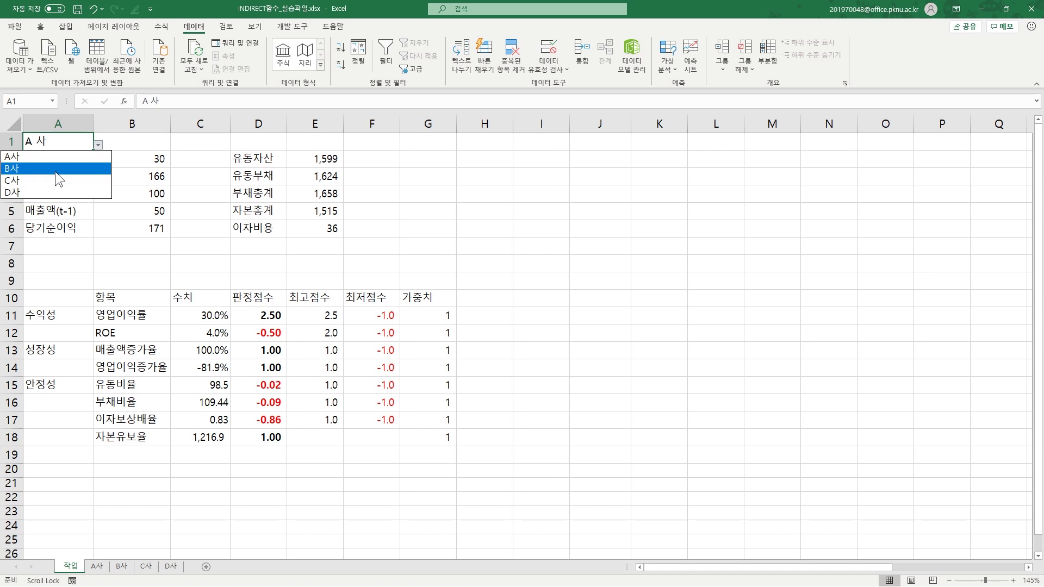
pyautogui.click(172, 202)
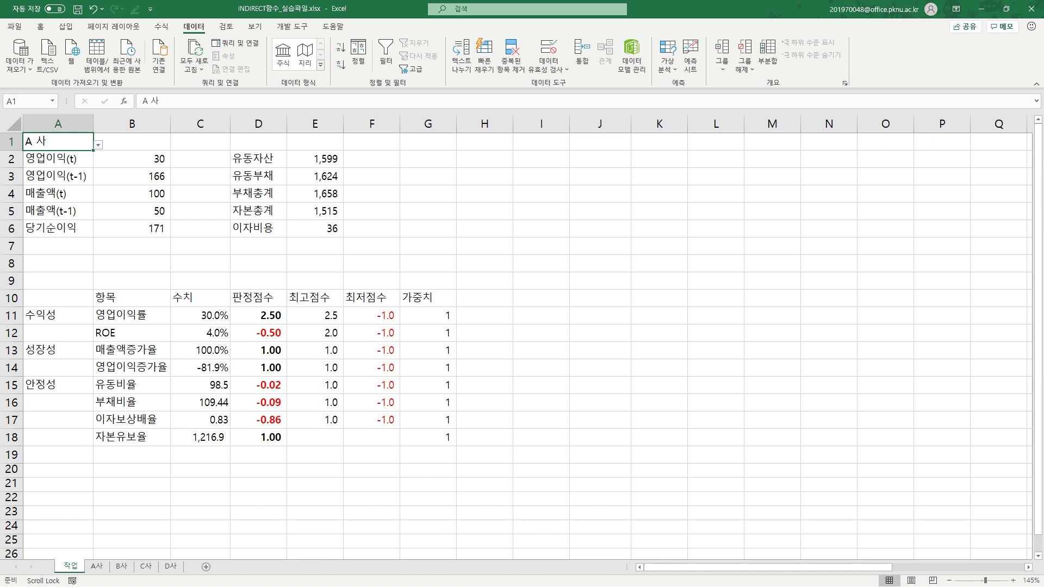
# Step: Enter a formula in cell B2 of the 작업 sheet that references cell B2 of the A사 sheet
pyautogui.click(133, 160)
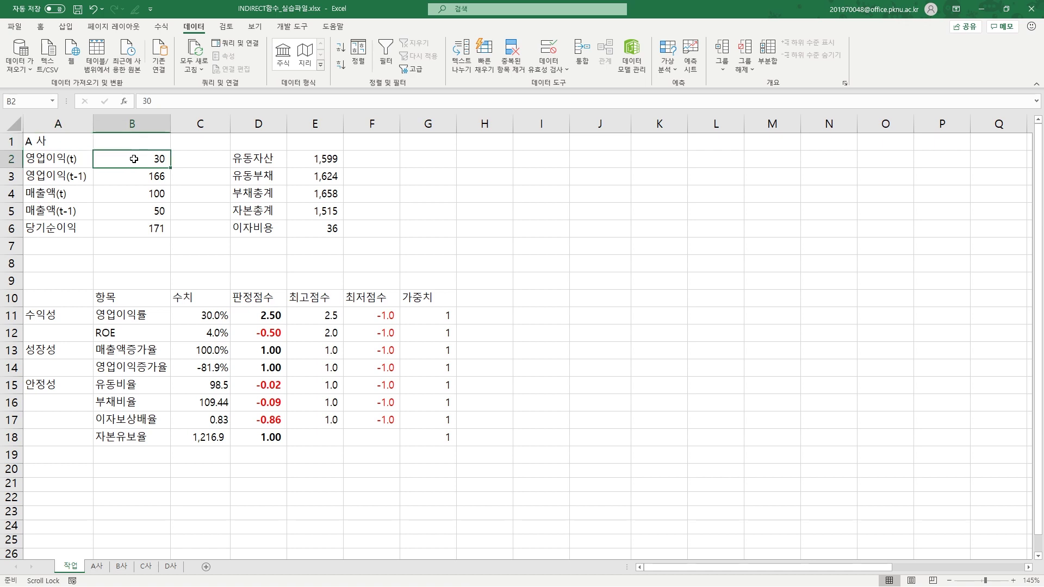
pyautogui.write('=')
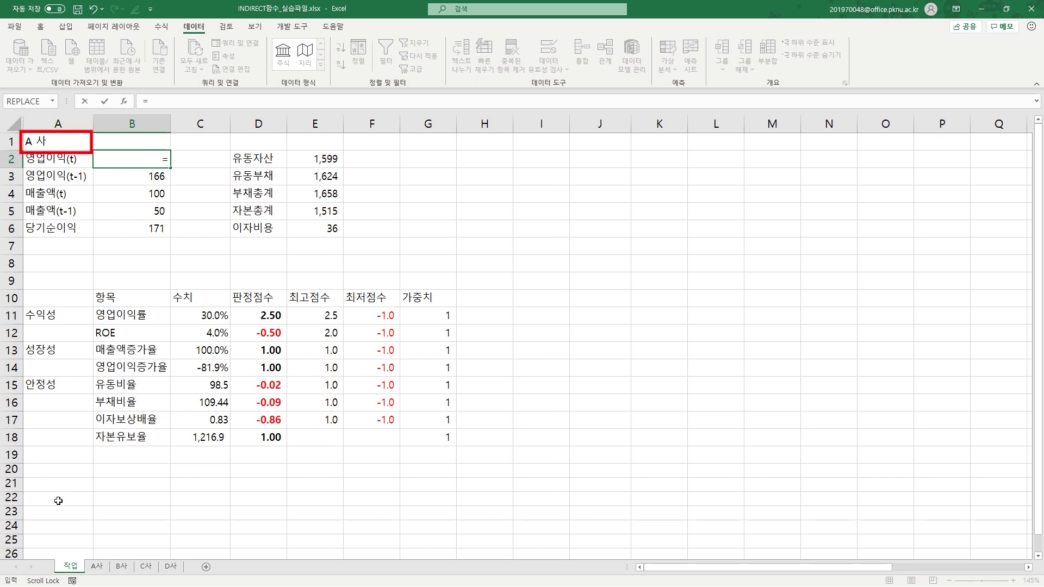
pyautogui.click(99, 570)
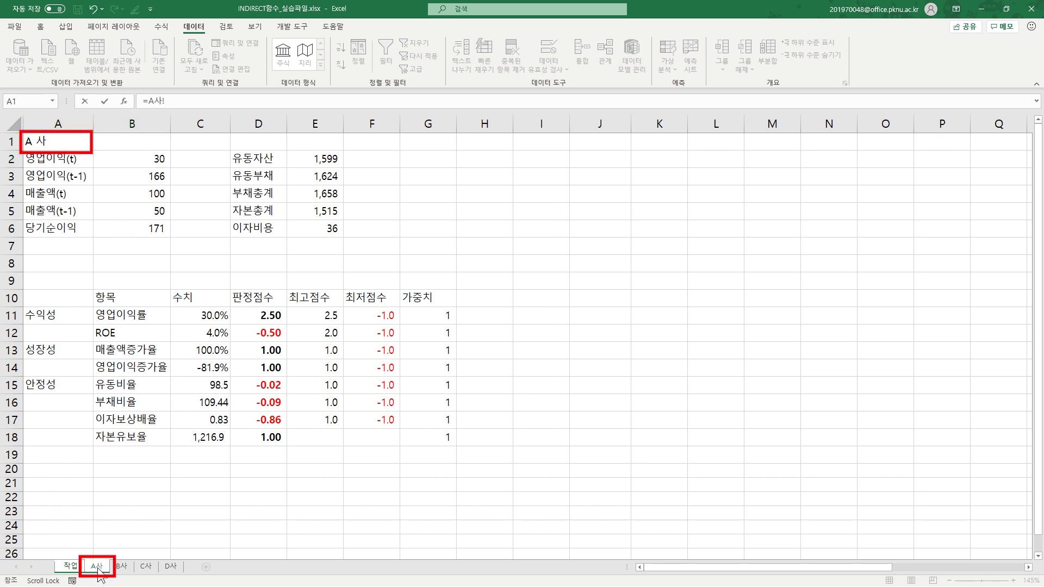
pyautogui.click(136, 159)
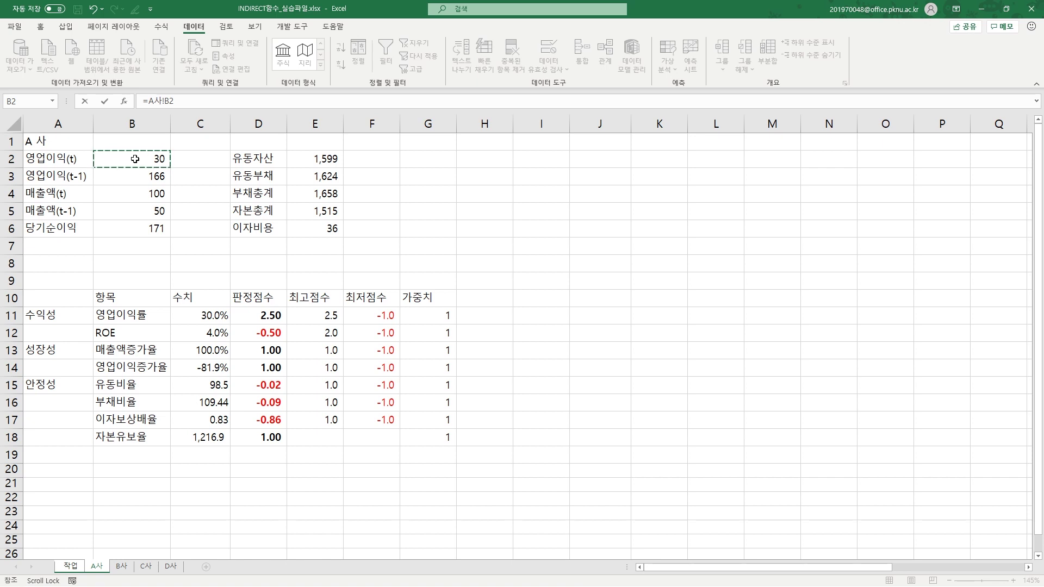
pyautogui.press('Return')
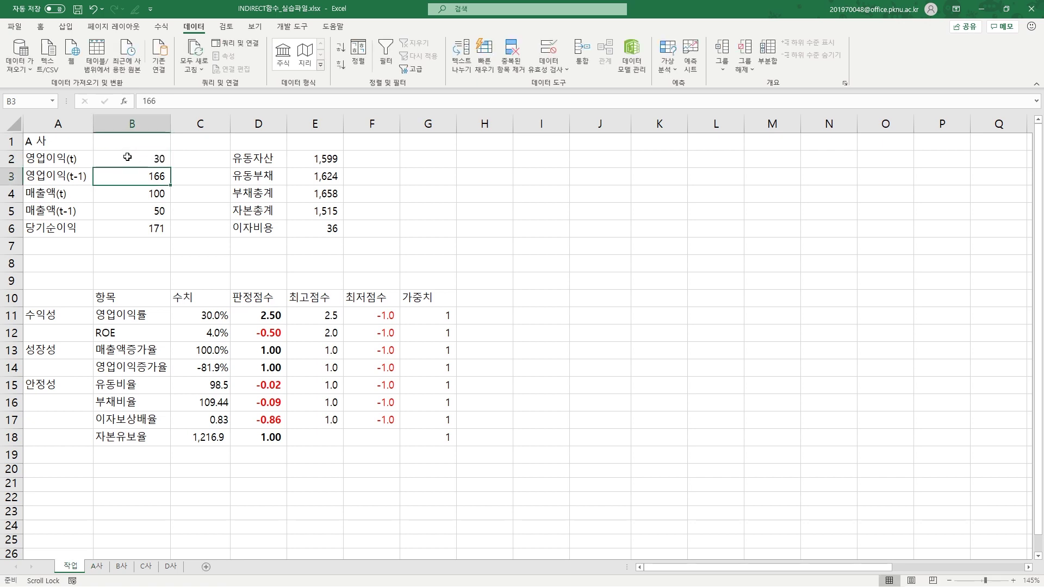
# Step: Look at the A사 sheet, return to the 작업 sheet and inspect the formula in cell B2
pyautogui.click(103, 567)
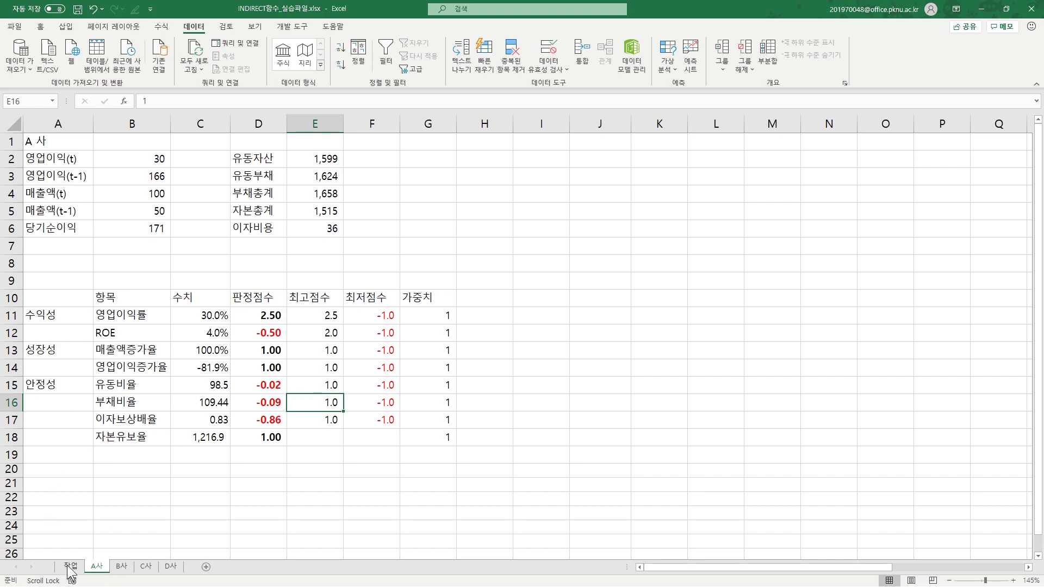
pyautogui.click(71, 567)
pyautogui.click(158, 161)
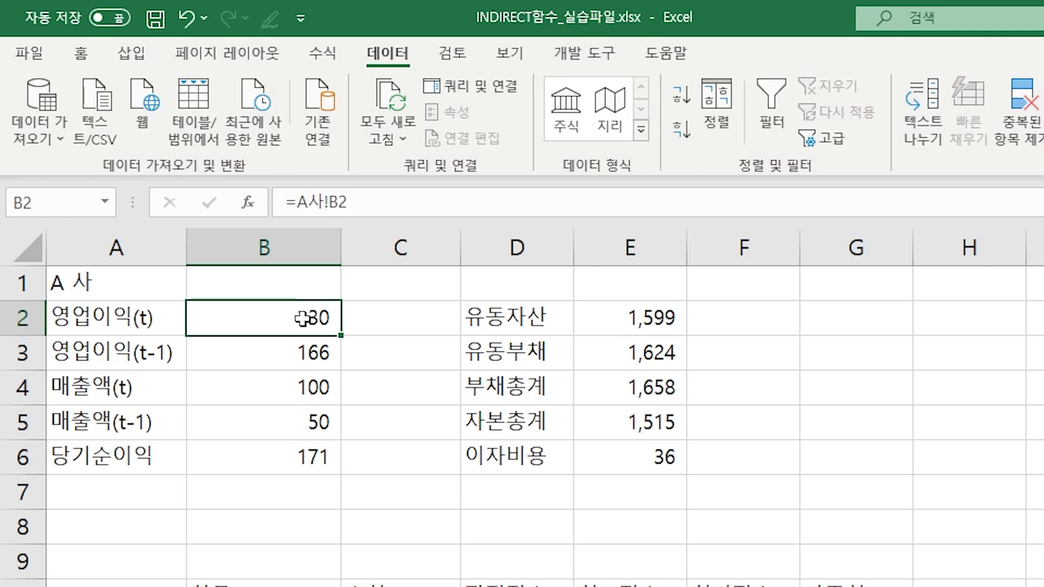
pyautogui.doubleClick(311, 322)
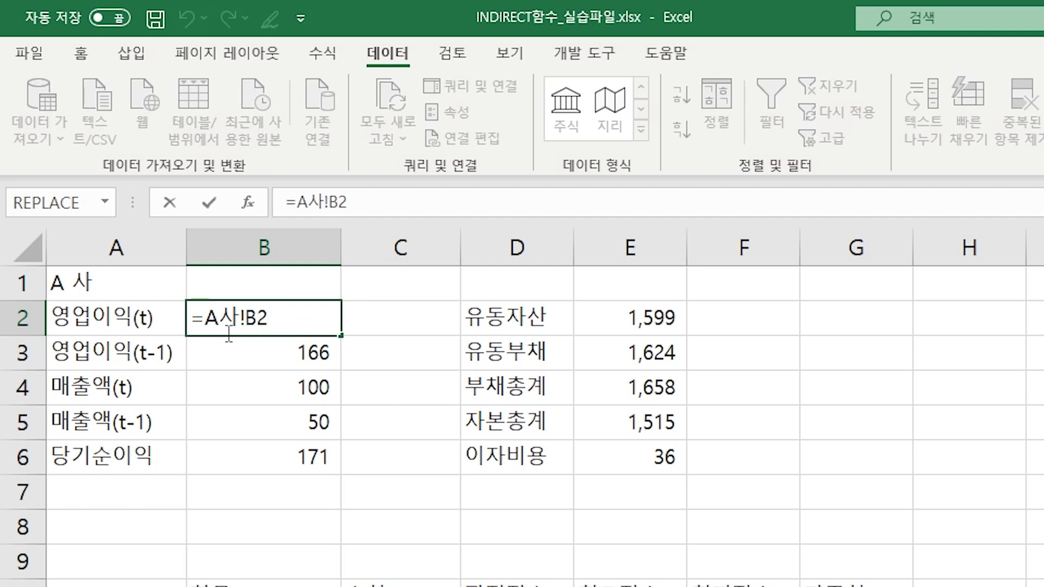
pyautogui.hotkey('ctrl', 'Return')
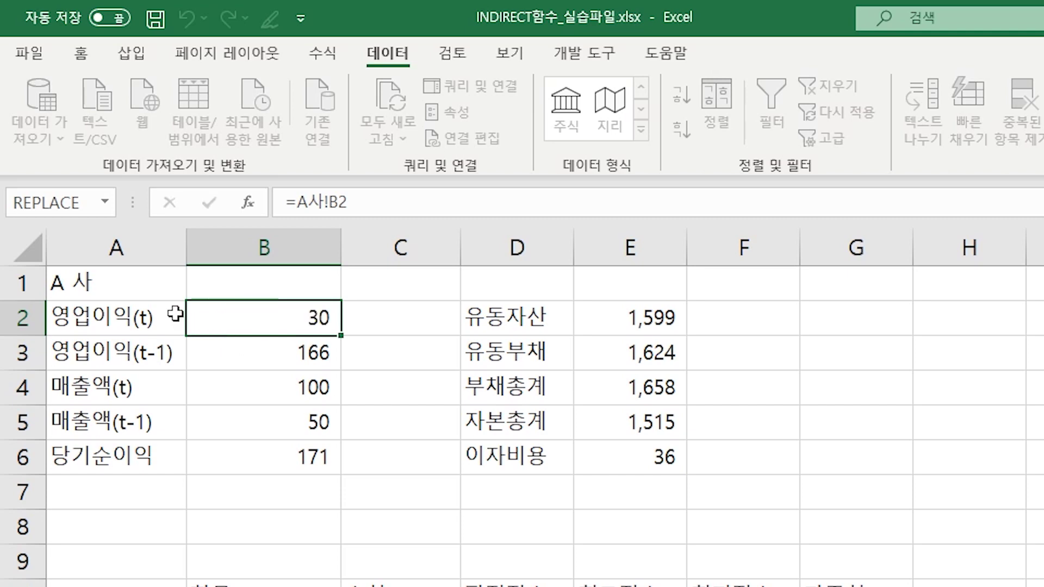
# Step: Change the company in cell A1 to B사 using its drop-down list
pyautogui.click(146, 287)
pyautogui.click(197, 289)
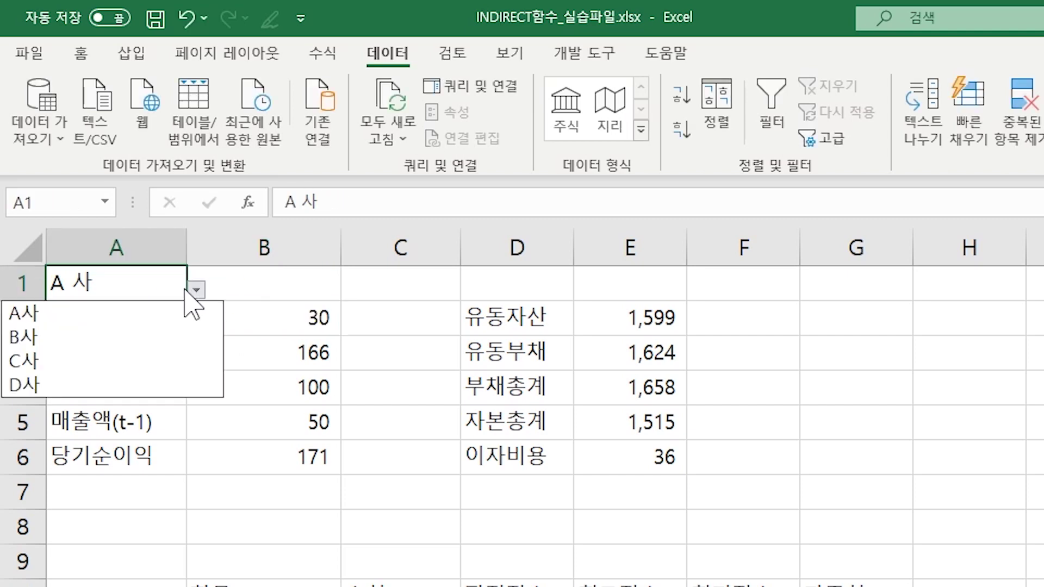
pyautogui.click(35, 339)
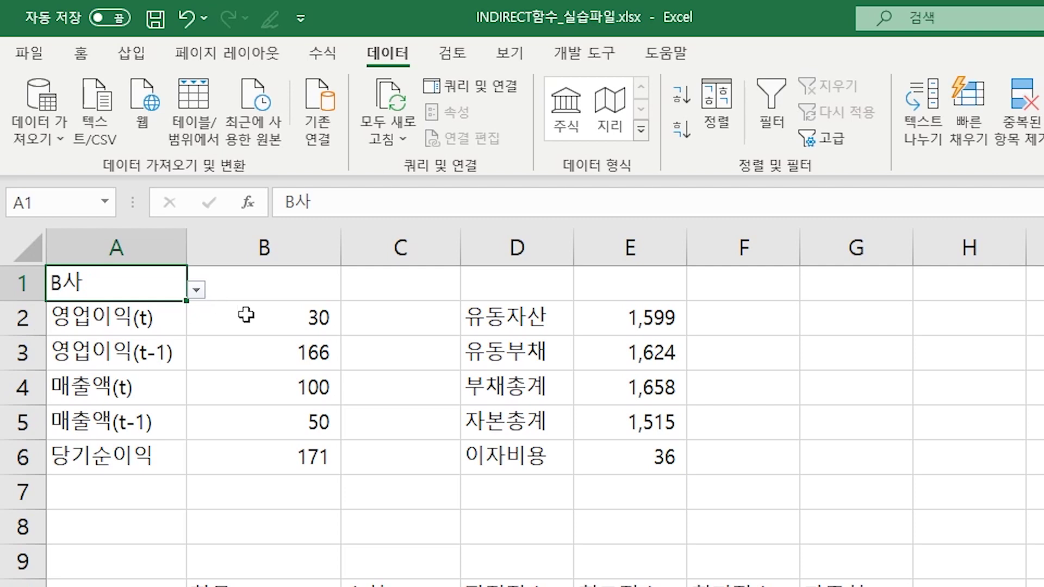
# Step: Try replacing the sheet name in the B2 formula with a reference to cell A1, giving =A1!B2, and dismiss the file prompt
pyautogui.click(274, 317)
pyautogui.doubleClick(308, 319)
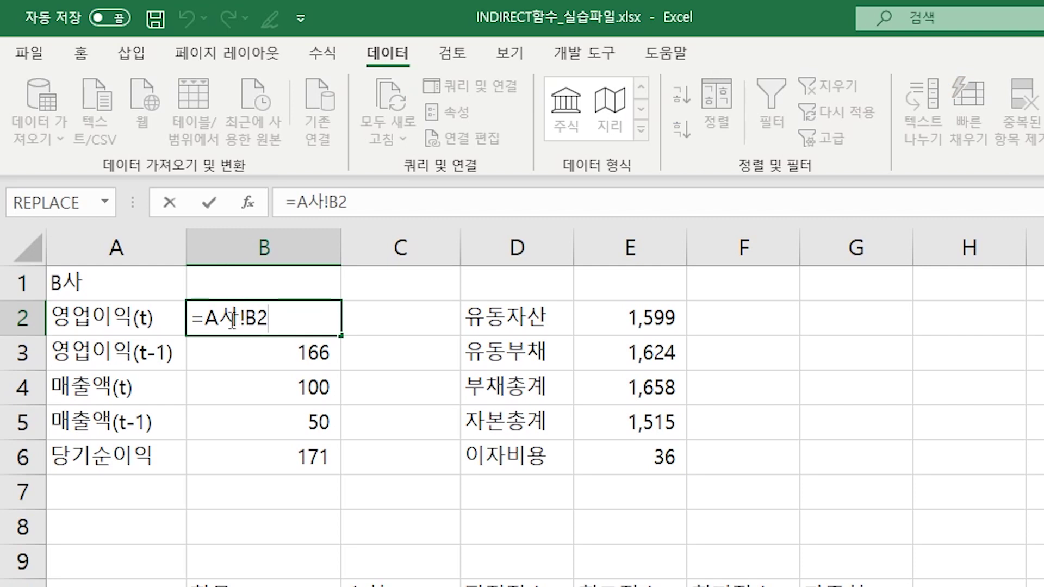
pyautogui.moveTo(239, 319); pyautogui.dragTo(212, 317)
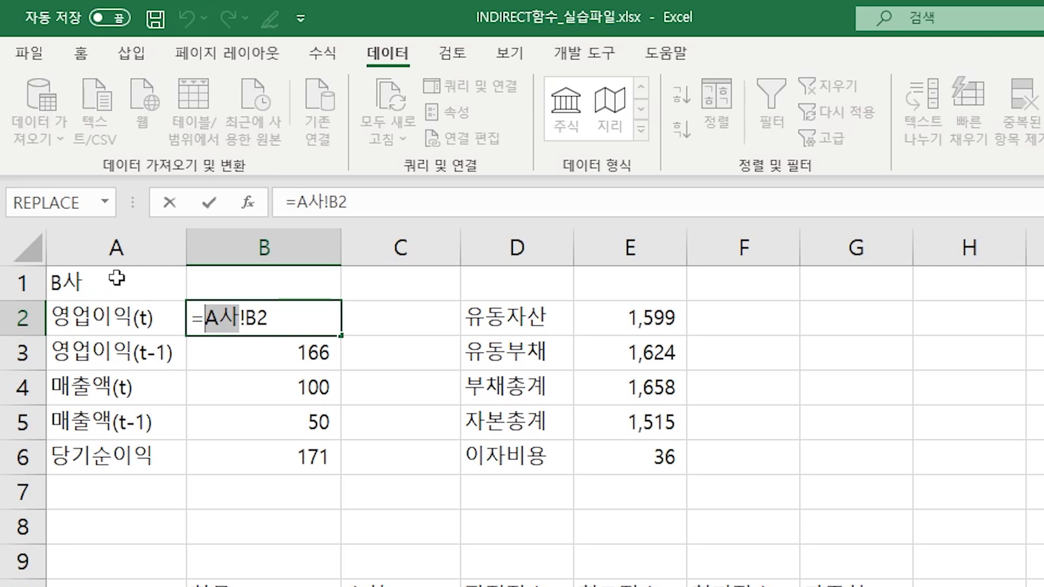
pyautogui.moveTo(239, 318); pyautogui.dragTo(205, 317)
pyautogui.click(131, 286)
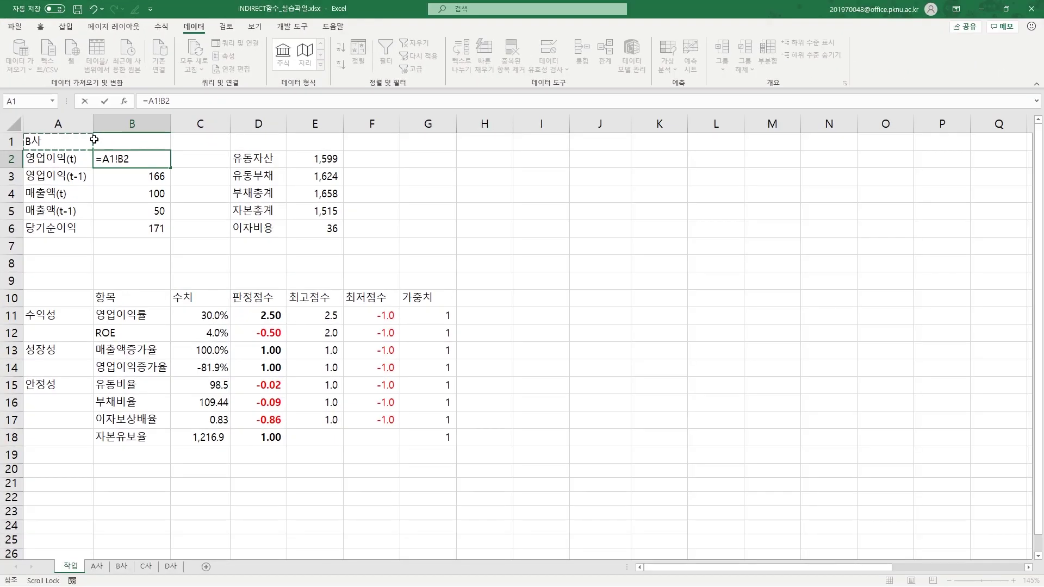
pyautogui.press('Return')
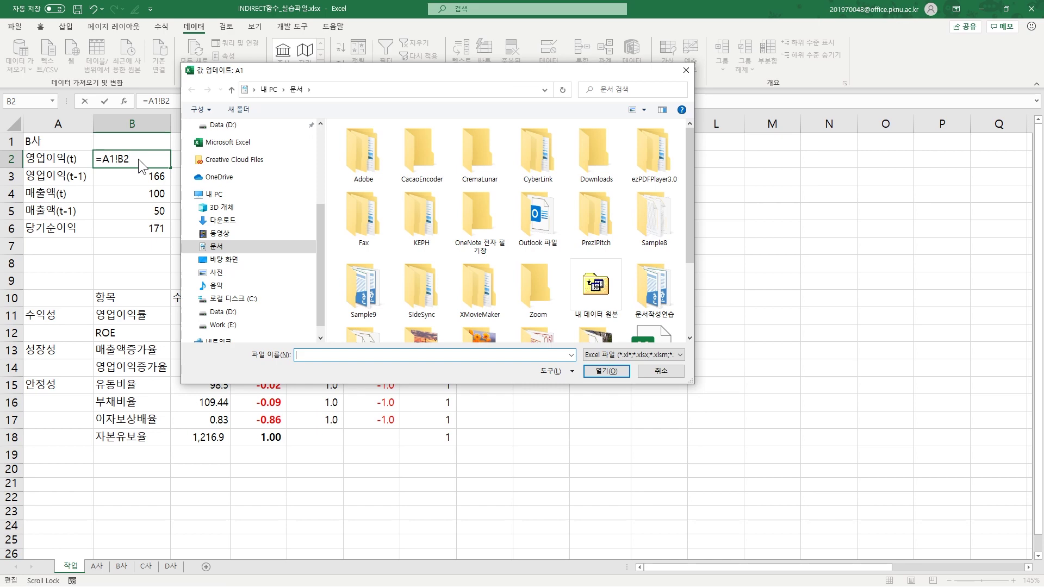
pyautogui.click(664, 371)
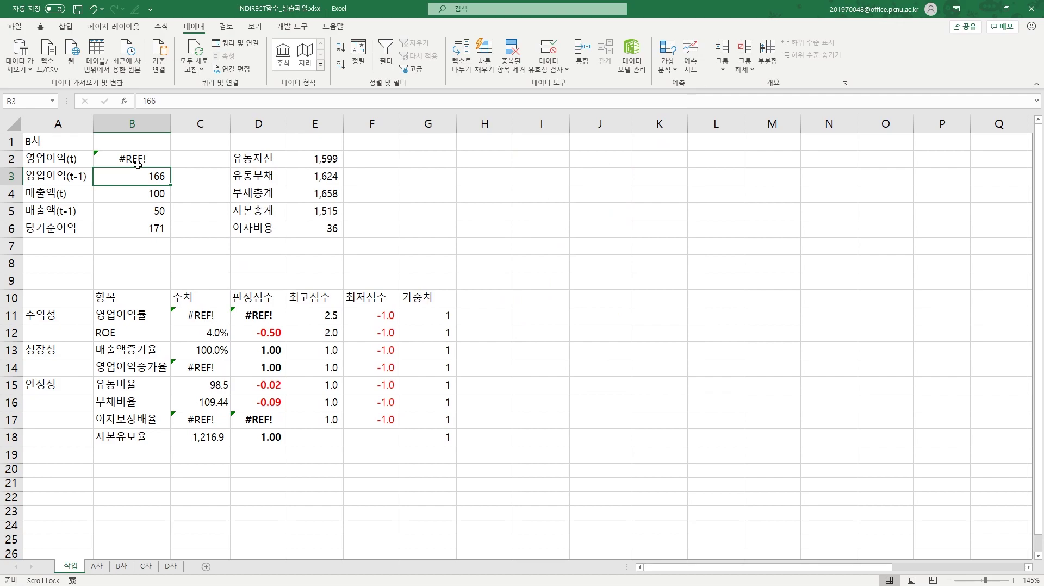
# Step: Rewrite the formula in cell B2 as =A1&"!B2" to join the company name with the cell address as text
pyautogui.click(134, 158)
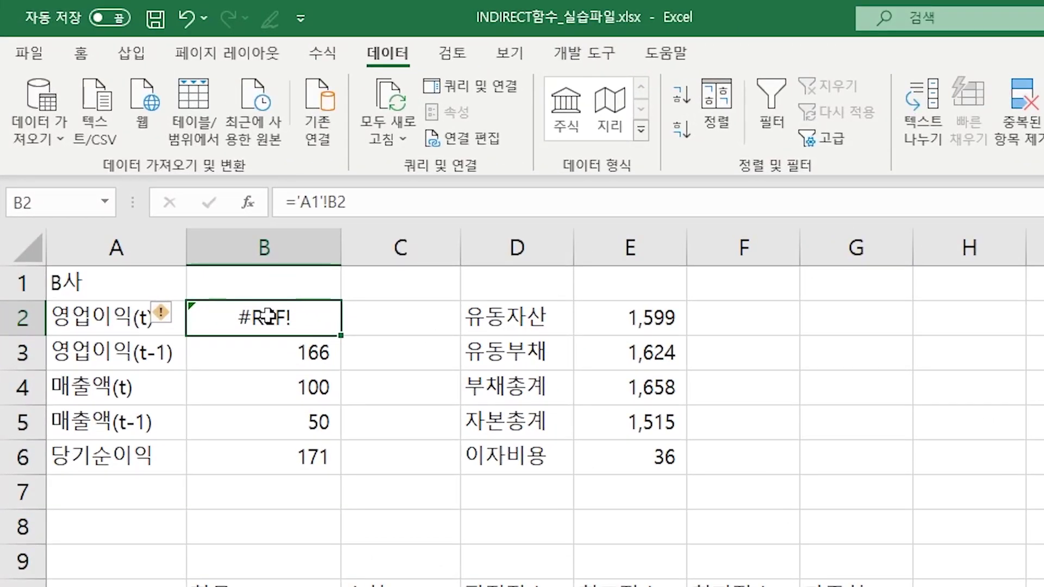
pyautogui.doubleClick(268, 316)
pyautogui.press('Delete')
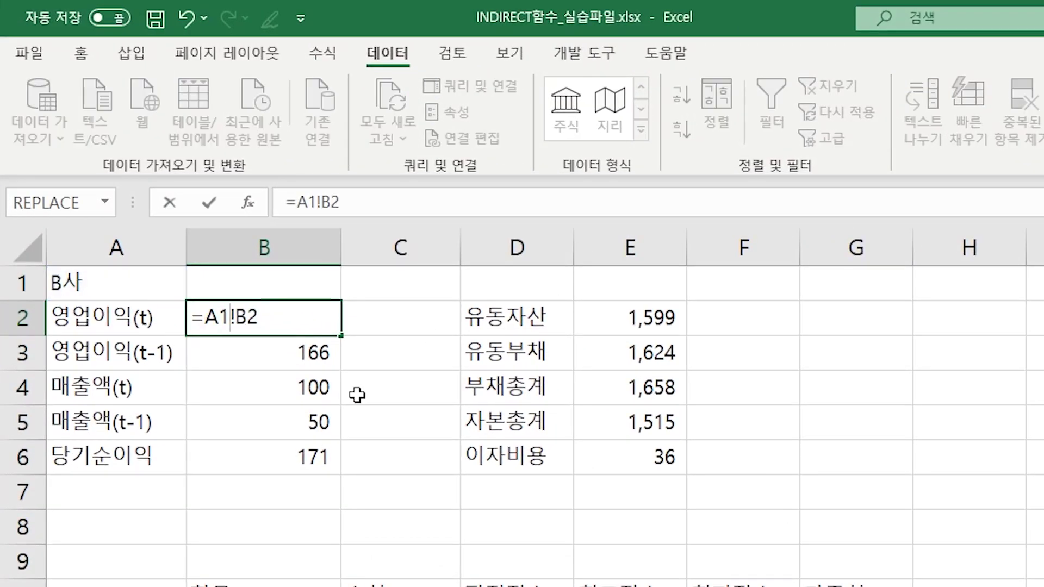
pyautogui.write('&')
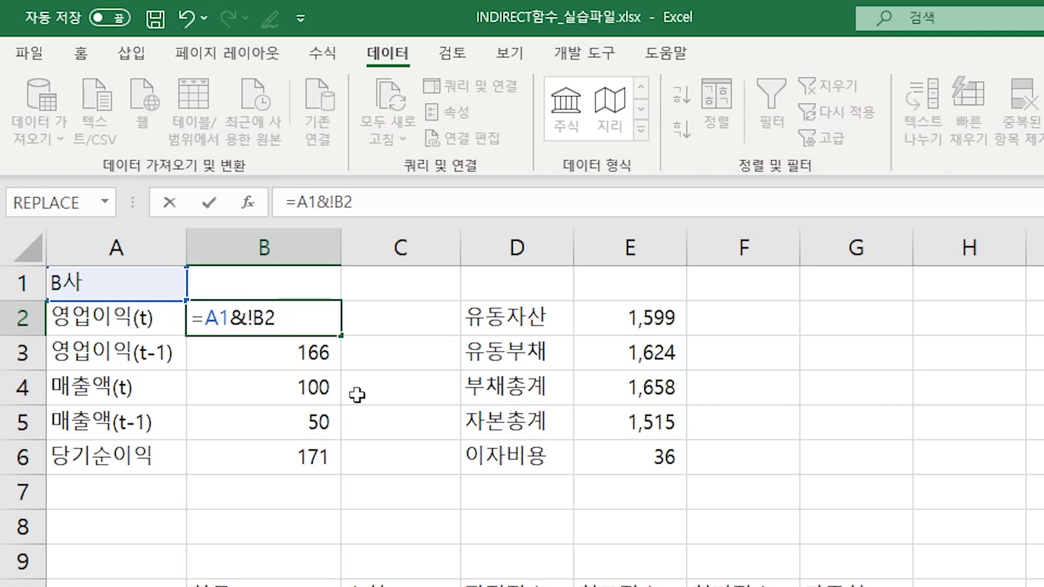
pyautogui.write('"!B2"')
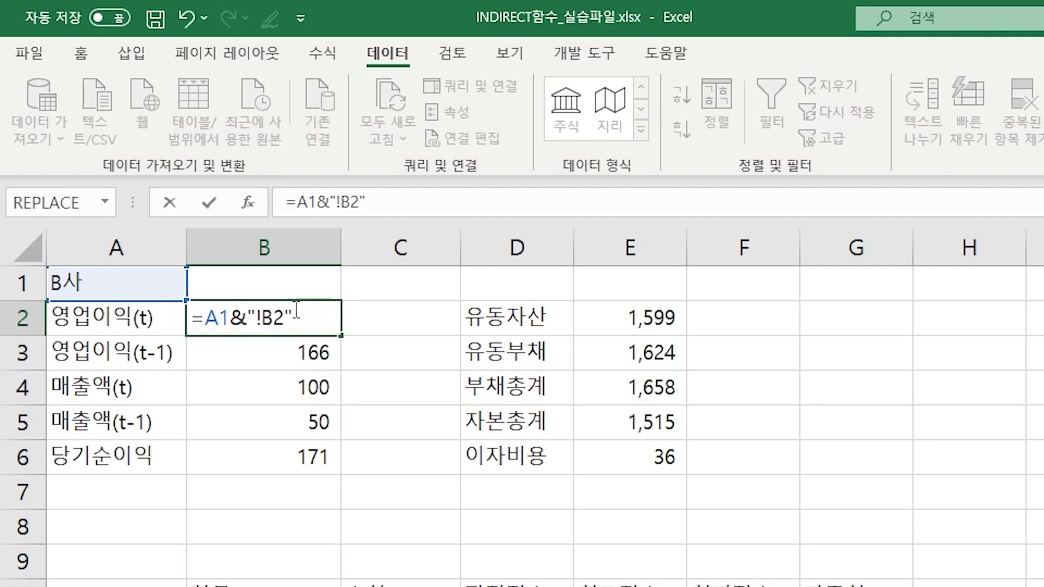
pyautogui.press('Return')
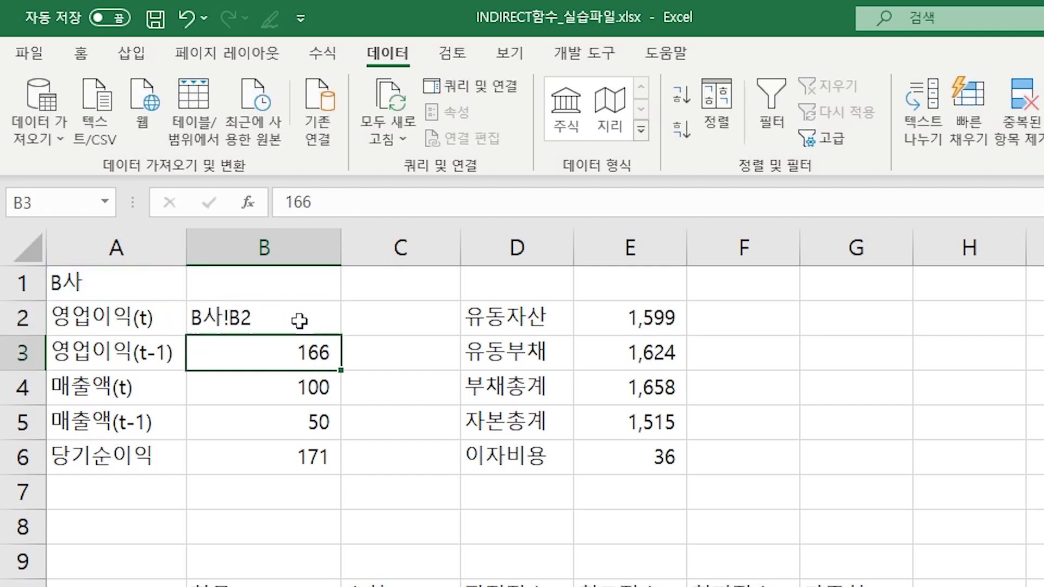
# Step: Test the B2 formula by switching the company in cell A1 to A사 and then to C사
pyautogui.click(113, 282)
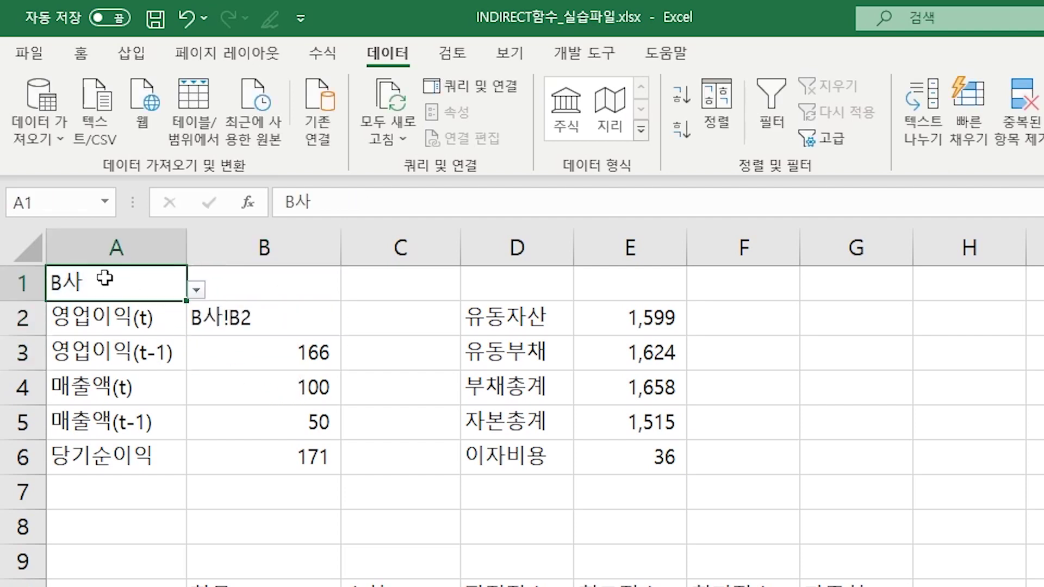
pyautogui.click(196, 289)
pyautogui.click(105, 312)
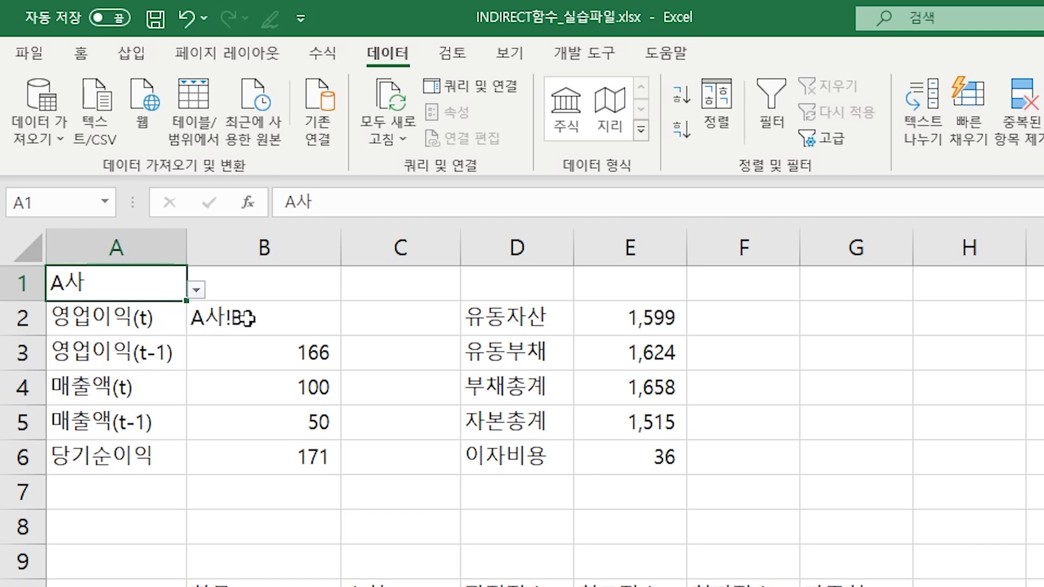
pyautogui.click(197, 289)
pyautogui.click(69, 361)
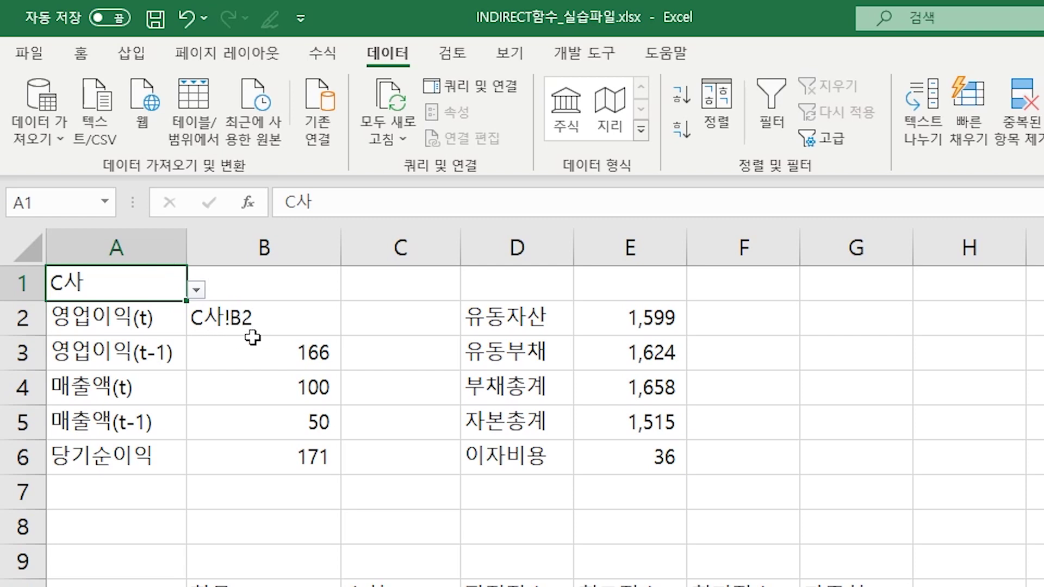
# Step: Wrap the text reference in cell B2 in the INDIRECT function, giving =INDIRECT(A1&"!B2")
pyautogui.moveTo(249, 338); pyautogui.dragTo(261, 333)
pyautogui.click(269, 321)
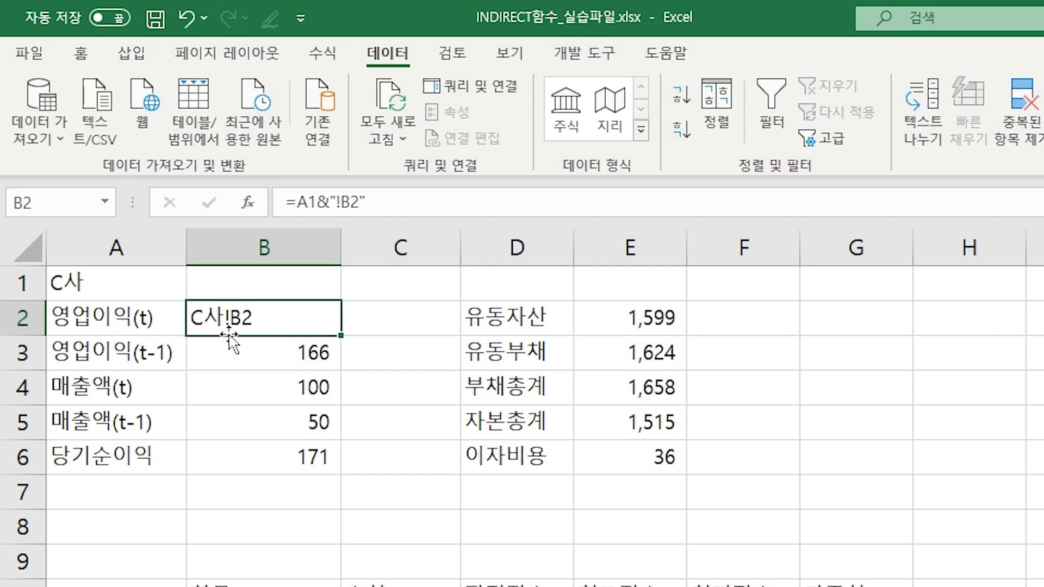
pyautogui.doubleClick(265, 320)
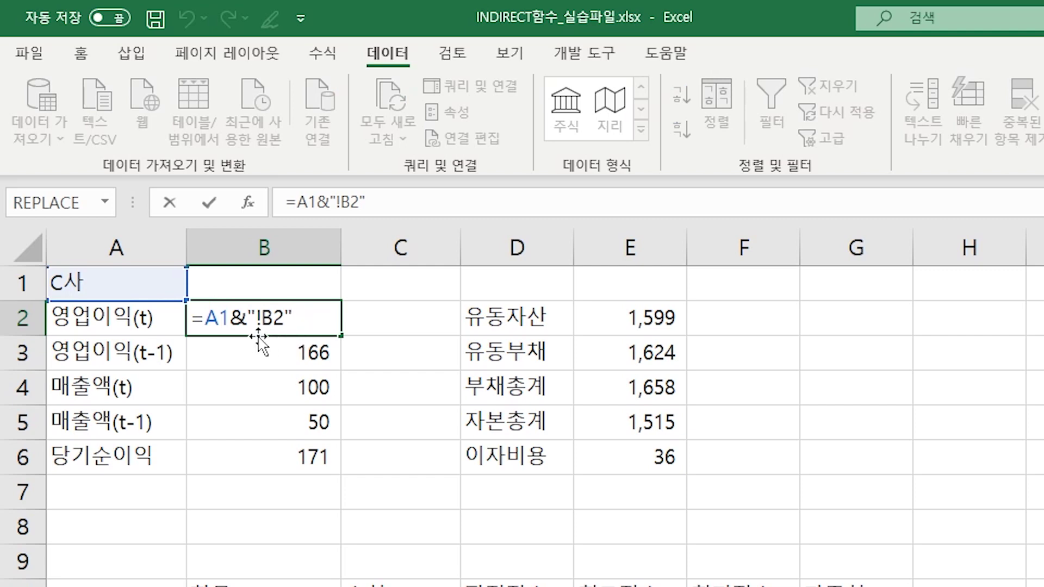
pyautogui.click(205, 320)
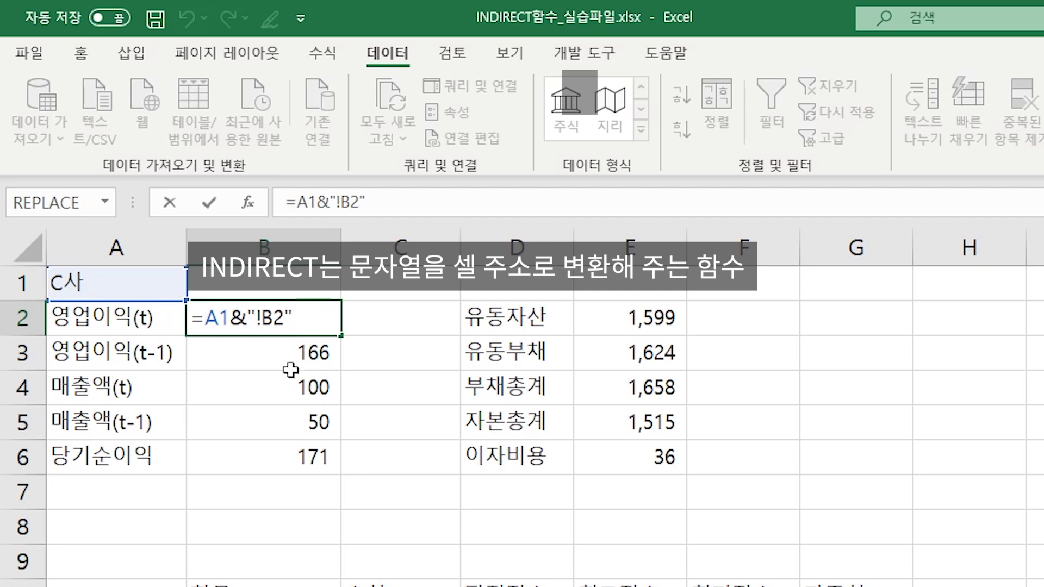
pyautogui.write('I')
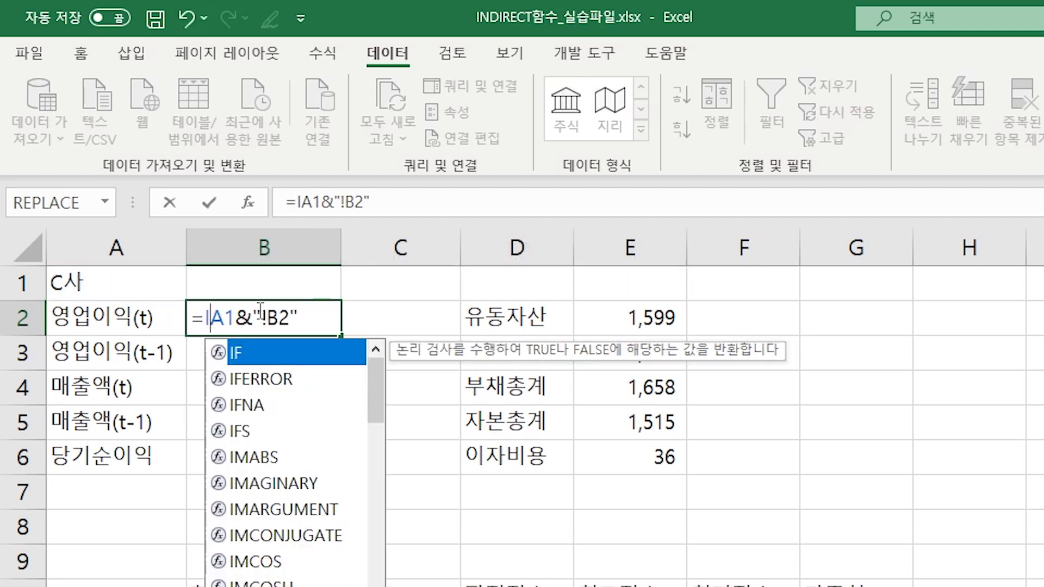
pyautogui.write('N')
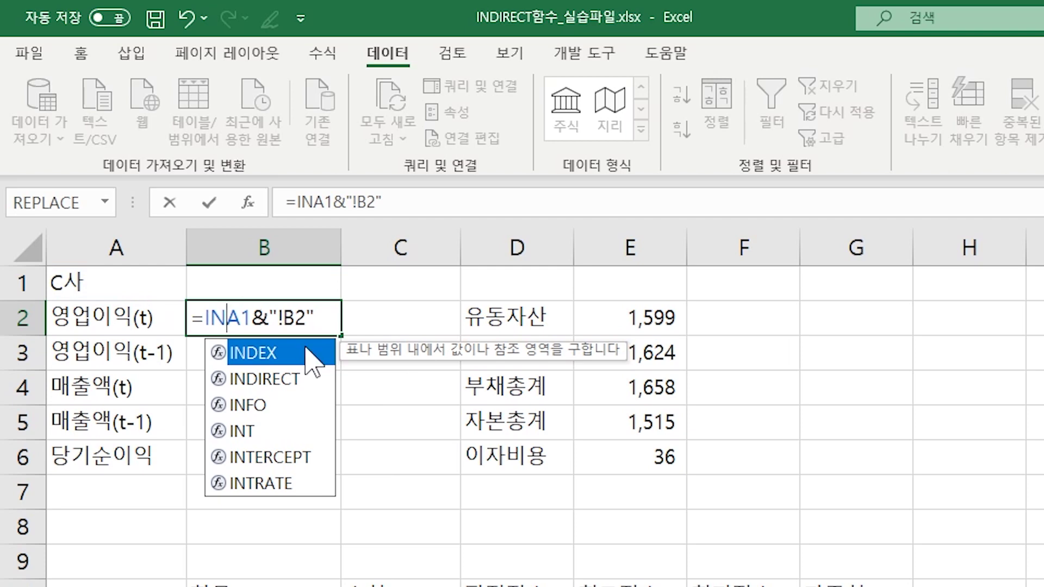
pyautogui.doubleClick(270, 379)
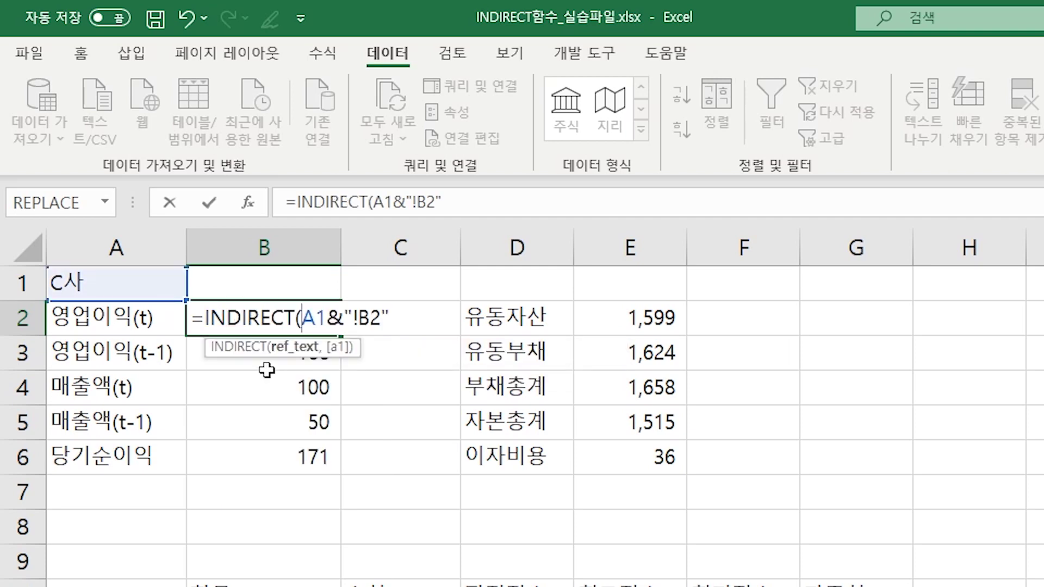
pyautogui.click(396, 319)
pyautogui.write(')')
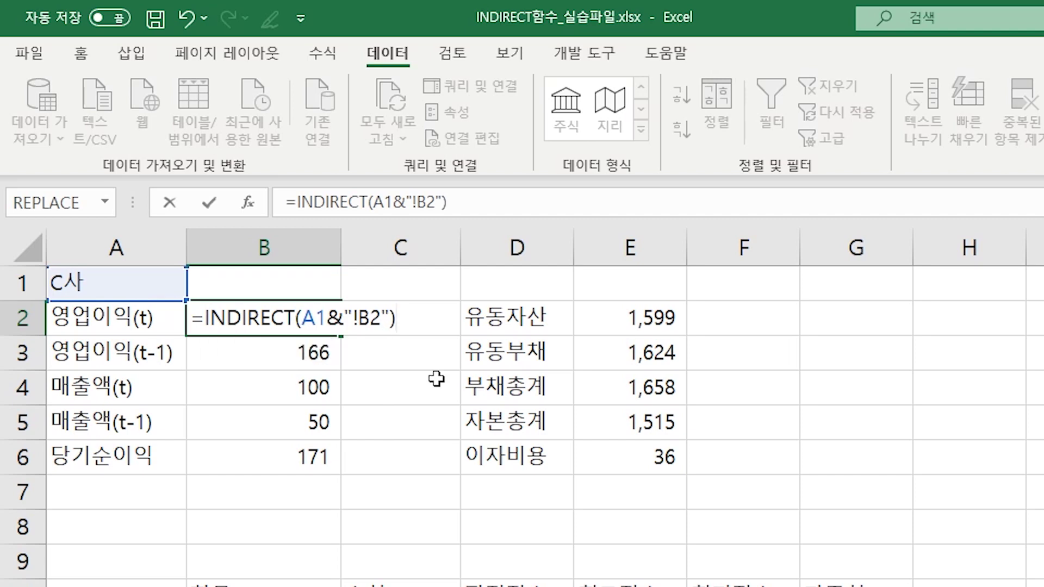
pyautogui.press('Left')
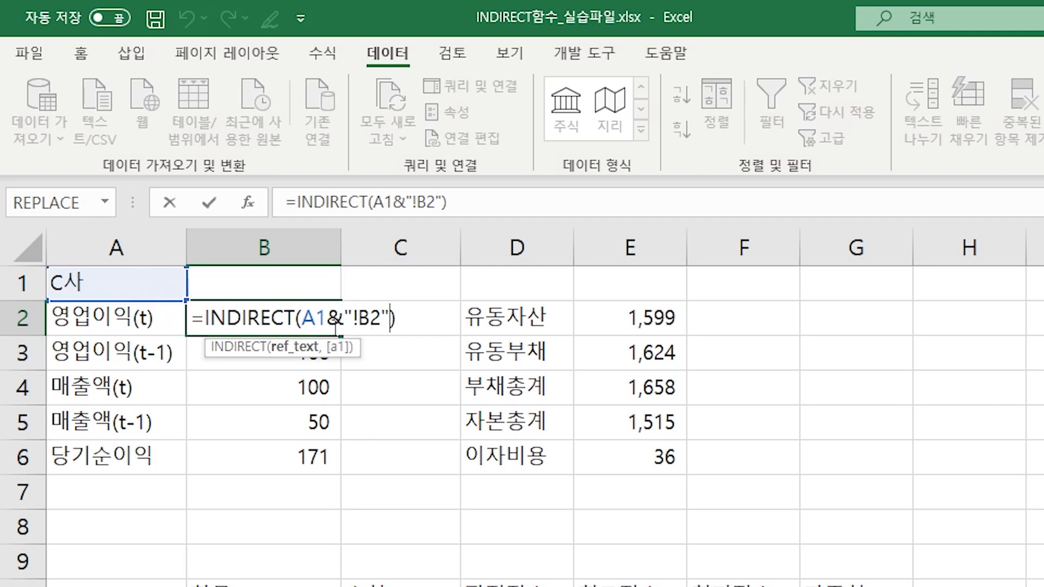
pyautogui.click(311, 347)
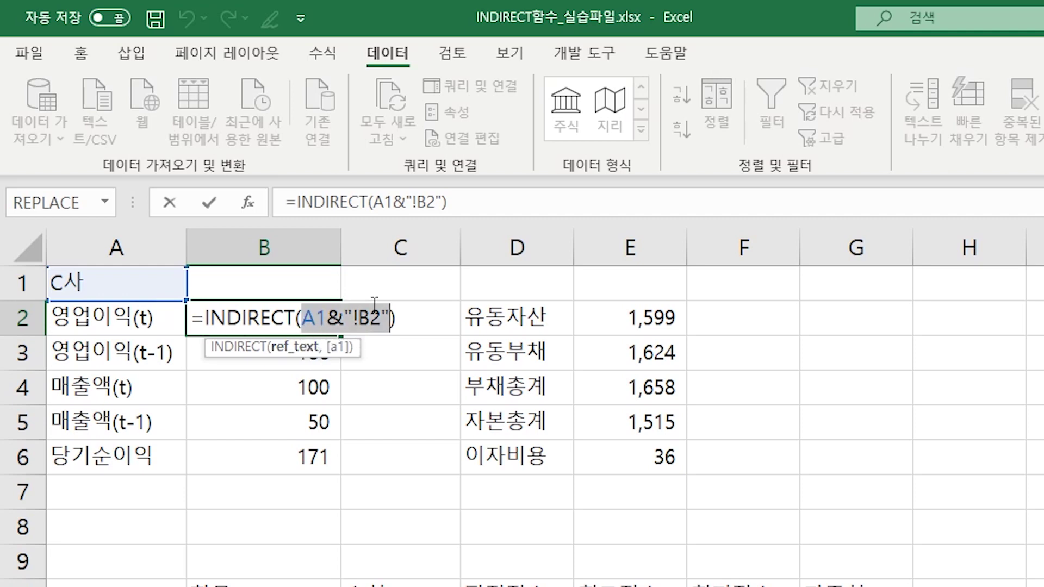
pyautogui.hotkey('ctrl', 'Return')
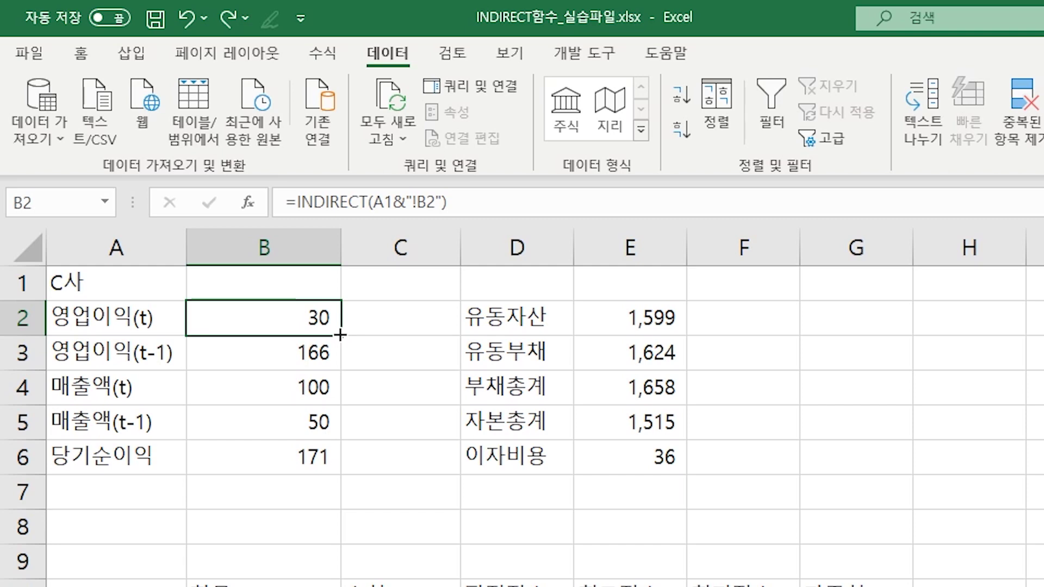
# Step: Make the A1 reference in the B2 formula absolute as $A$1 and fill the formula down to B6
pyautogui.doubleClick(321, 331)
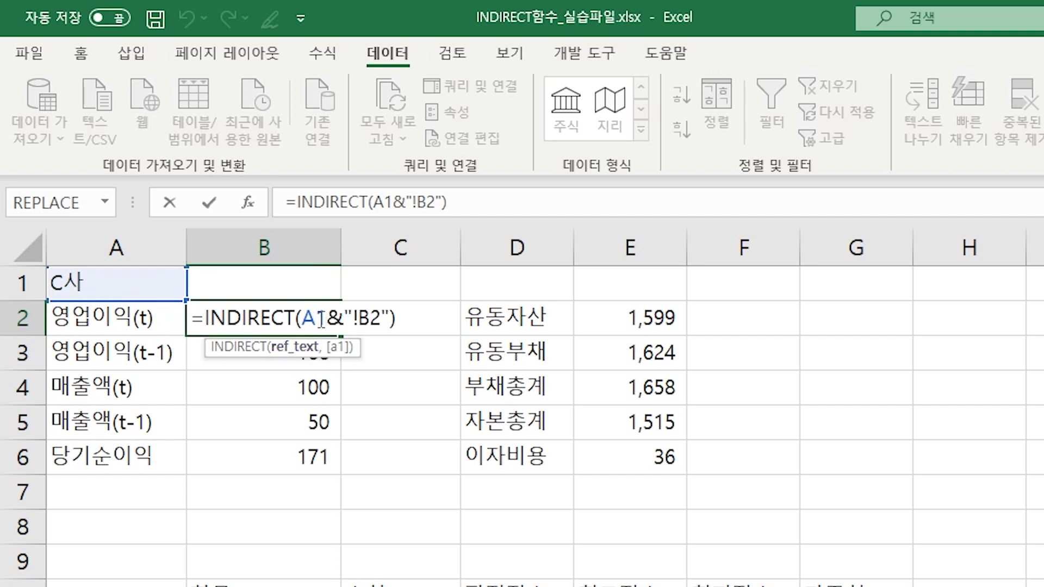
pyautogui.press('F4')
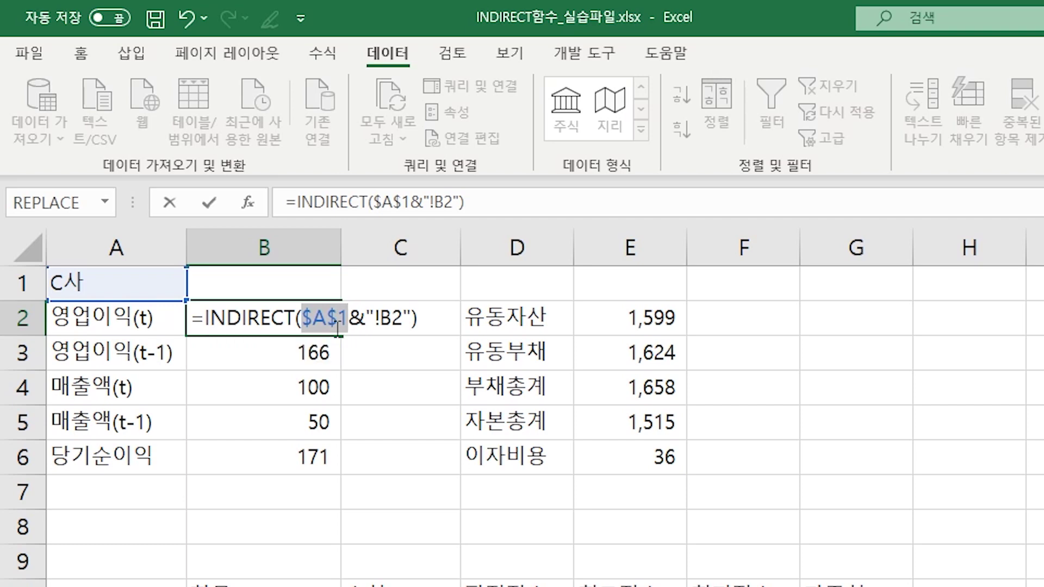
pyautogui.press('Return')
pyautogui.click(328, 314)
pyautogui.moveTo(342, 337); pyautogui.dragTo(333, 468)
# Step: Edit the formula in cell B3 to =INDIRECT($A$1&"!B3")
pyautogui.click(315, 352)
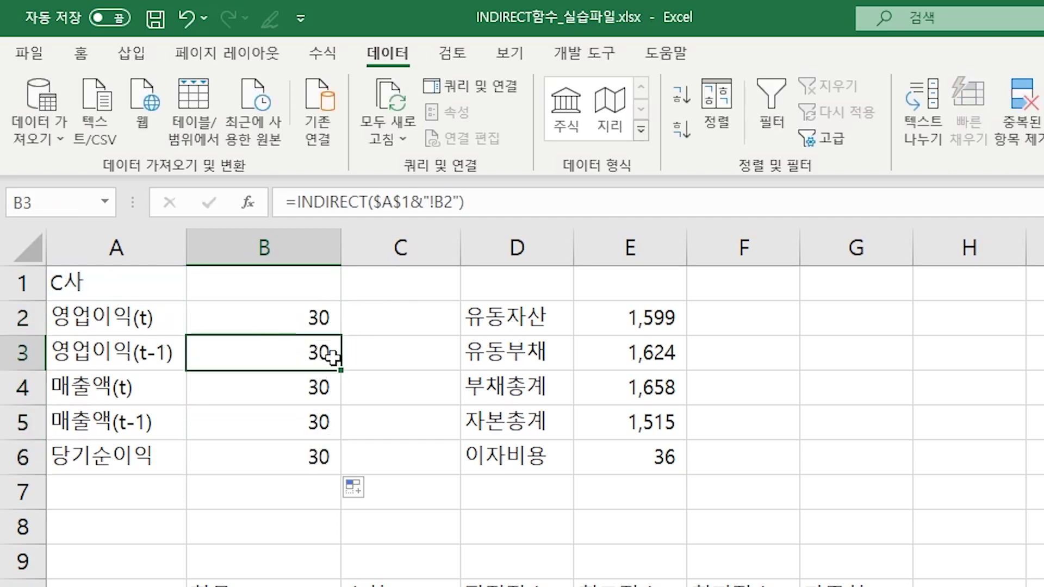
pyautogui.doubleClick(329, 353)
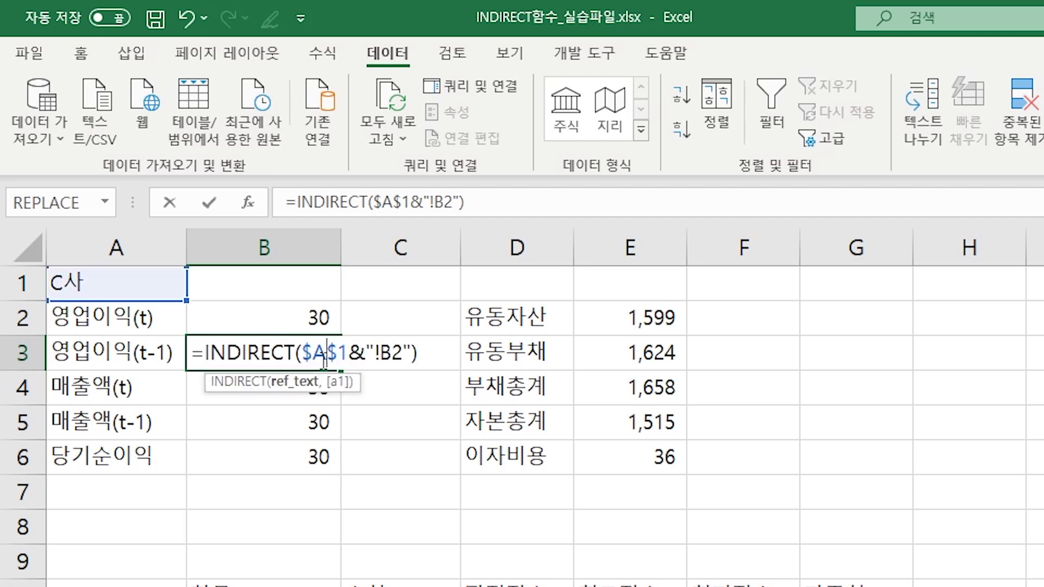
pyautogui.click(401, 352)
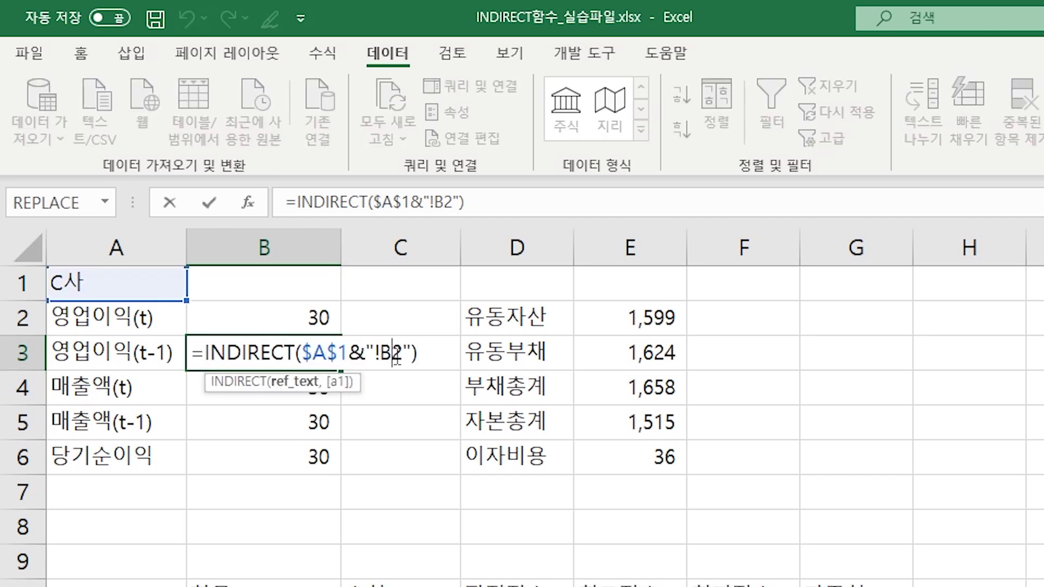
pyautogui.press('BackSpace')
pyautogui.write('3')
pyautogui.press('Return')
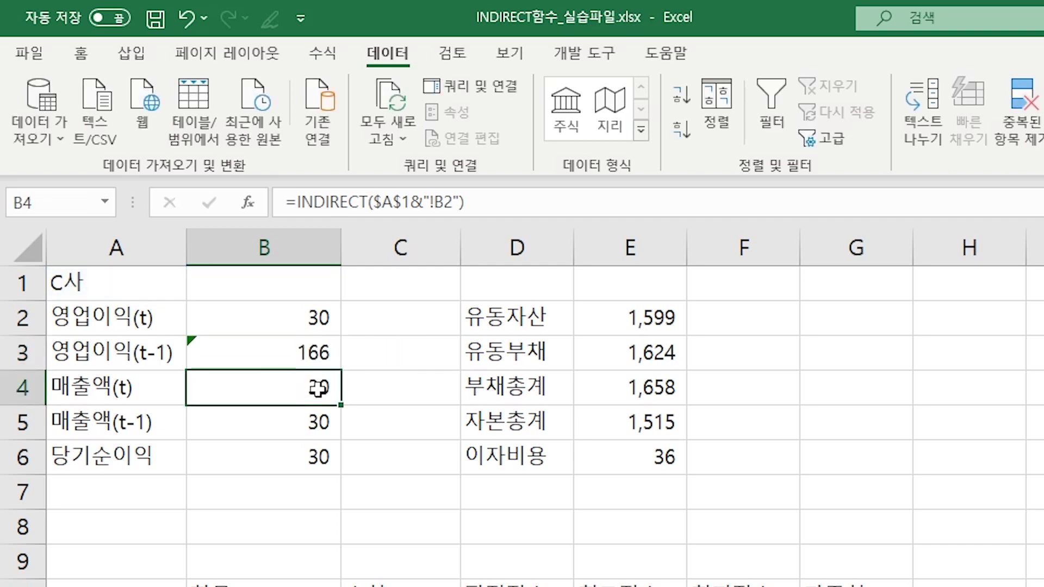
# Step: Edit the formula in cell B4 to point to cell B4 of the selected company's sheet
pyautogui.doubleClick(317, 387)
pyautogui.click(398, 391)
pyautogui.press('BackSpace')
pyautogui.write('4')
pyautogui.press('Return')
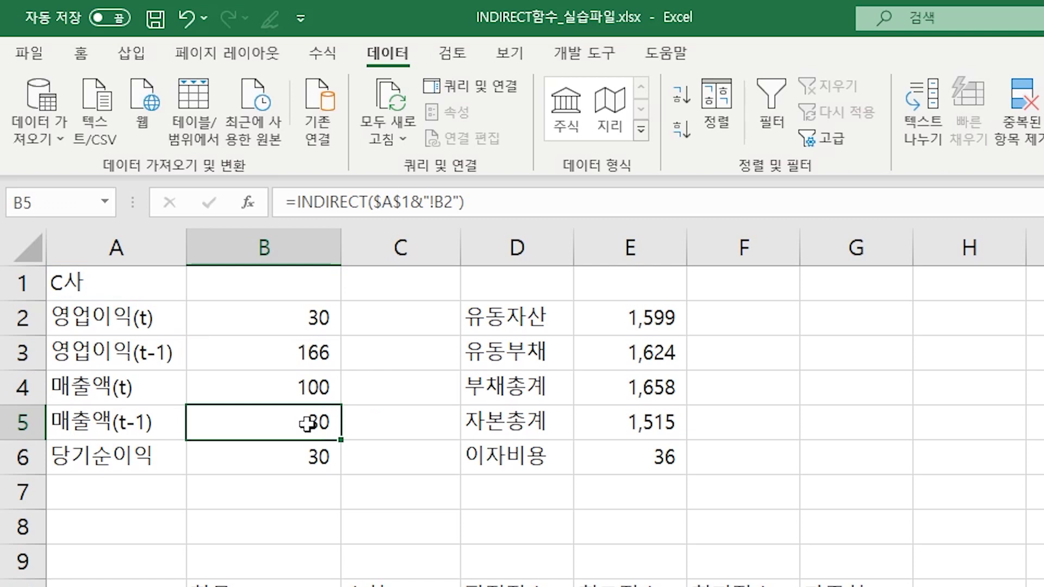
# Step: Edit the formula in cell B5 to =INDIRECT($A$1&"!B5")
pyautogui.doubleClick(317, 421)
pyautogui.moveTo(392, 423); pyautogui.dragTo(405, 425)
pyautogui.write('5')
pyautogui.press('Return')
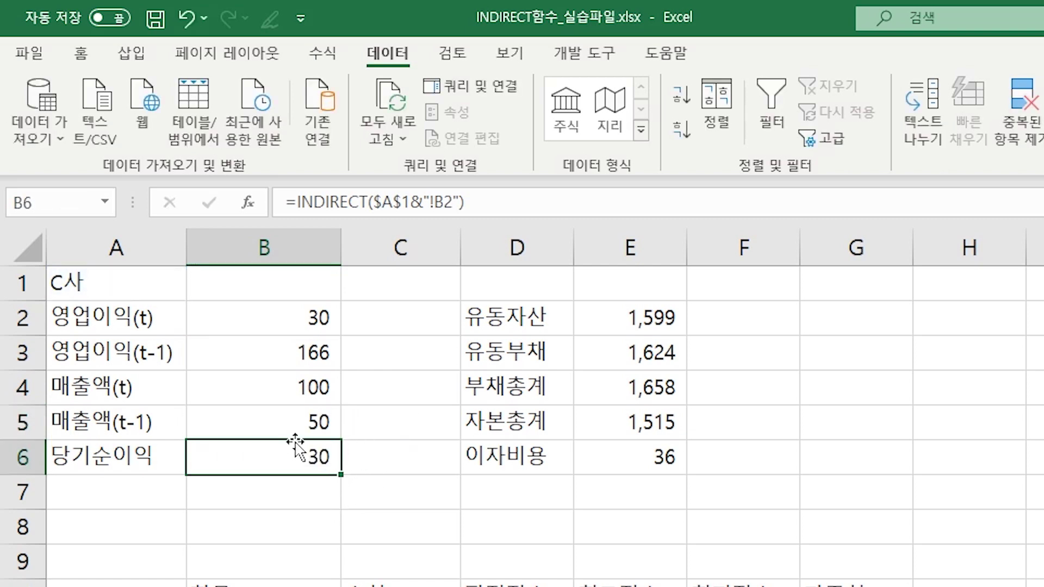
pyautogui.click(319, 420)
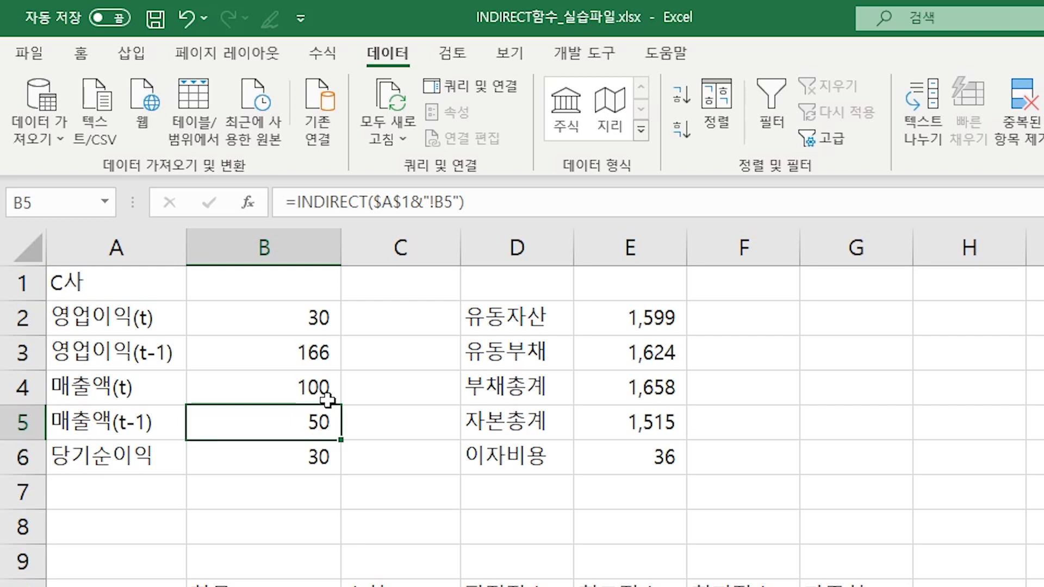
# Step: Edit the formula in cell B6 so its quoted address reads B6 instead of B2
pyautogui.click(318, 456)
pyautogui.doubleClick(320, 456)
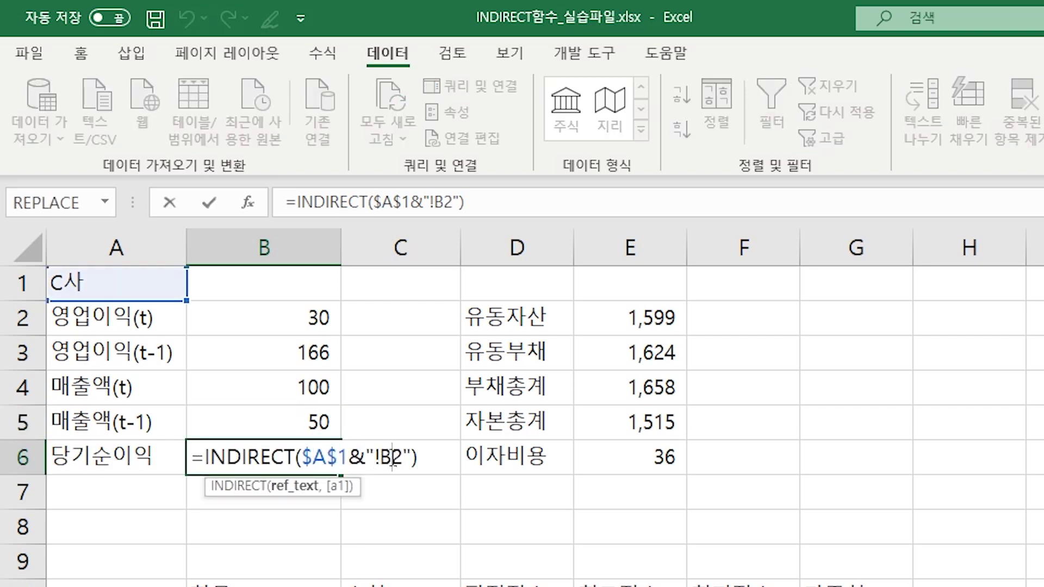
pyautogui.click(392, 459)
pyautogui.write('6')
pyautogui.press('Delete')
pyautogui.press('Return')
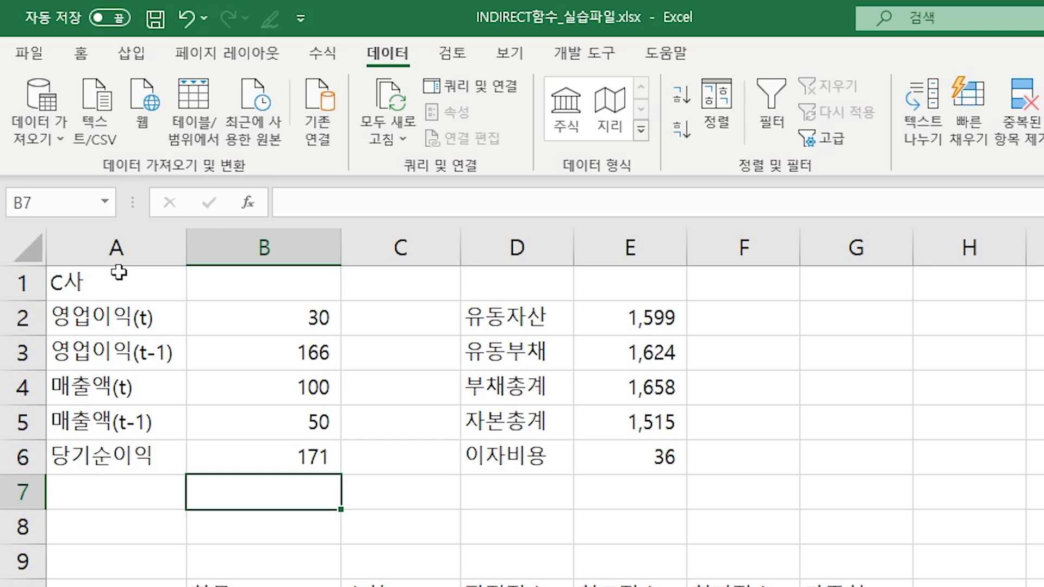
# Step: Test the column B formulas by switching the company in cell A1 to B사
pyautogui.click(149, 275)
pyautogui.click(197, 290)
pyautogui.click(149, 331)
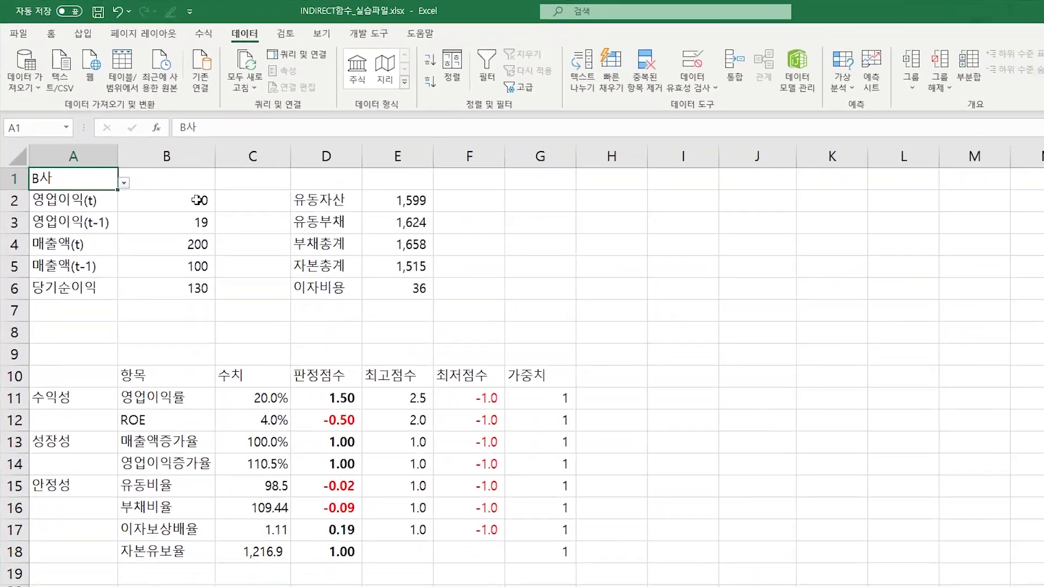
# Step: Copy the INDIRECT formulas from B2:B6 and paste them over the values in E2:E6
pyautogui.moveTo(250, 250); pyautogui.dragTo(264, 371)
pyautogui.rightClick(273, 322)
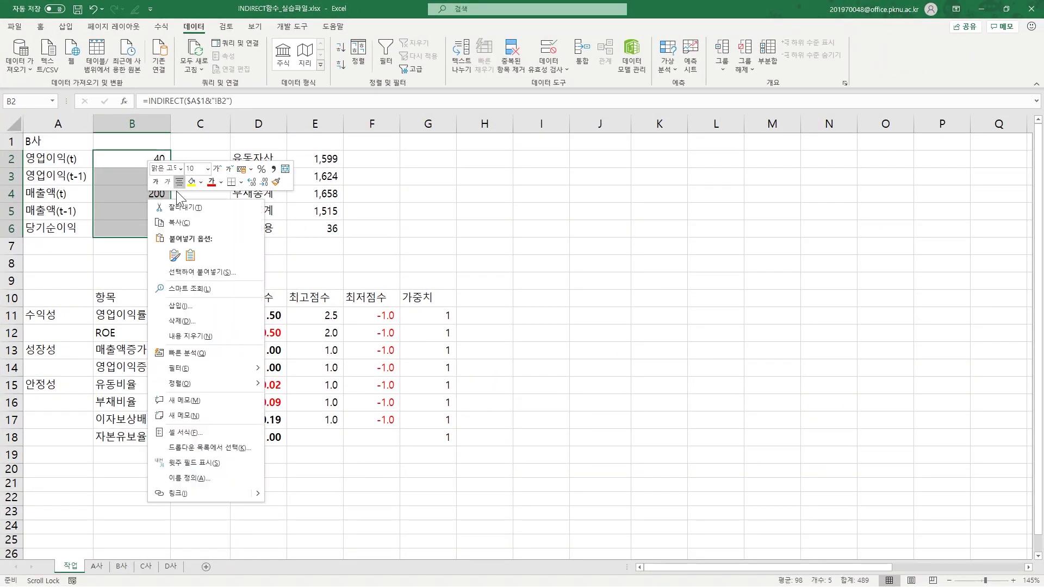
pyautogui.click(179, 221)
pyautogui.click(319, 159)
pyautogui.moveTo(320, 176); pyautogui.dragTo(320, 226)
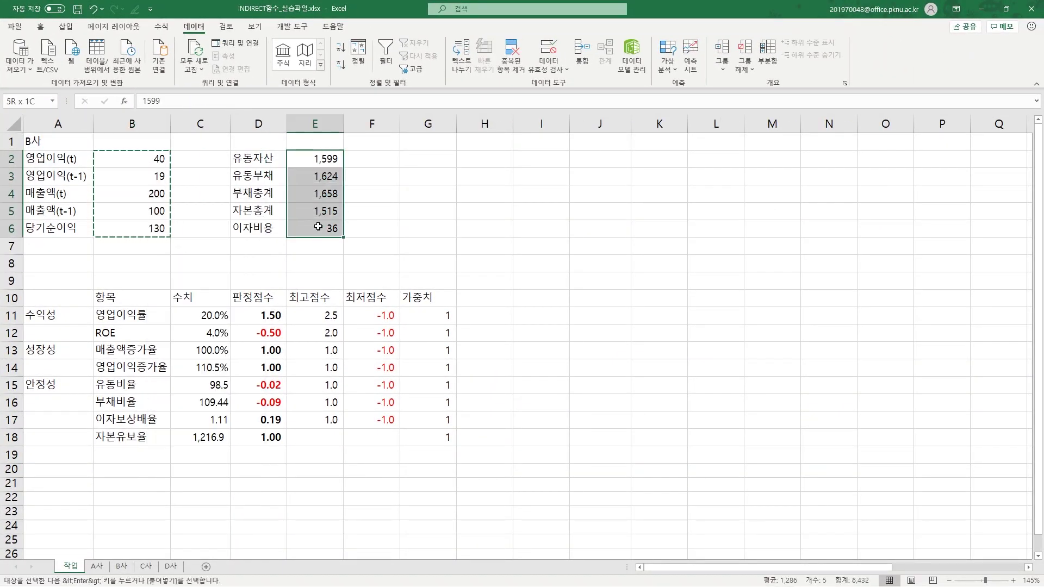
pyautogui.rightClick(321, 223)
pyautogui.click(348, 276)
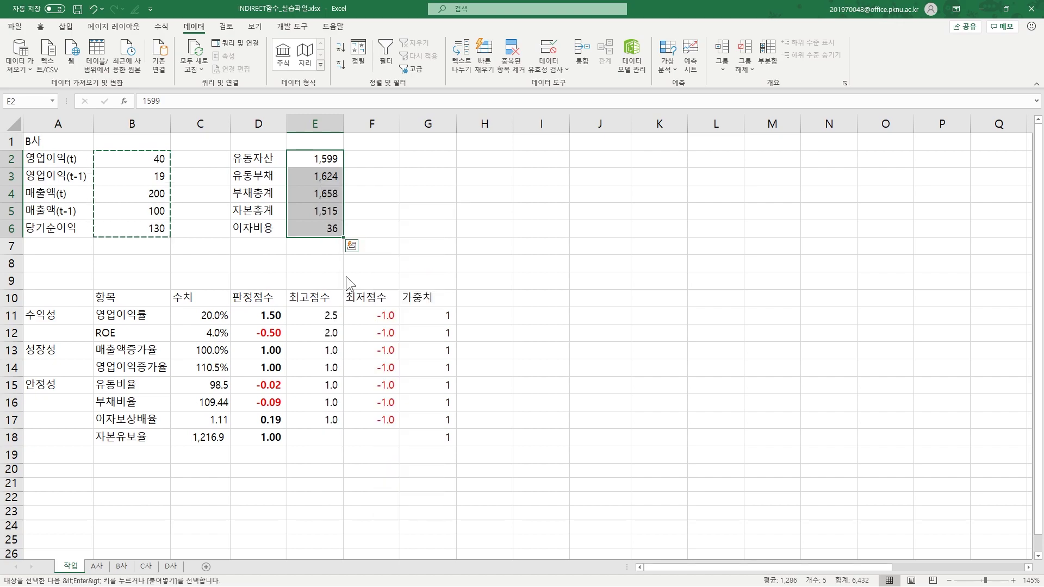
# Step: Change the quoted address in the E2 formula (유동자산) from column B to column E
pyautogui.click(335, 159)
pyautogui.doubleClick(335, 159)
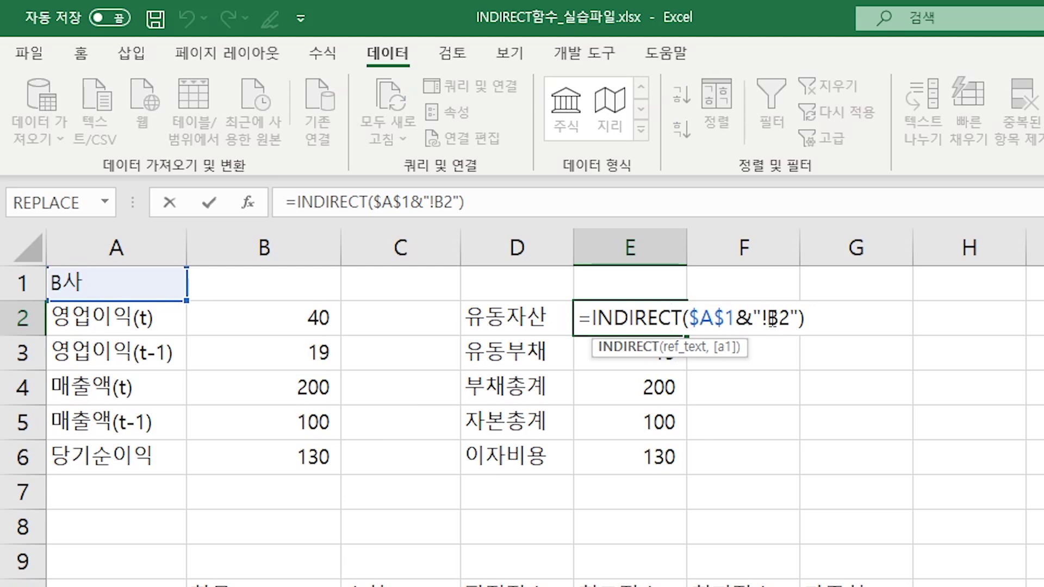
pyautogui.moveTo(767, 318); pyautogui.dragTo(780, 318)
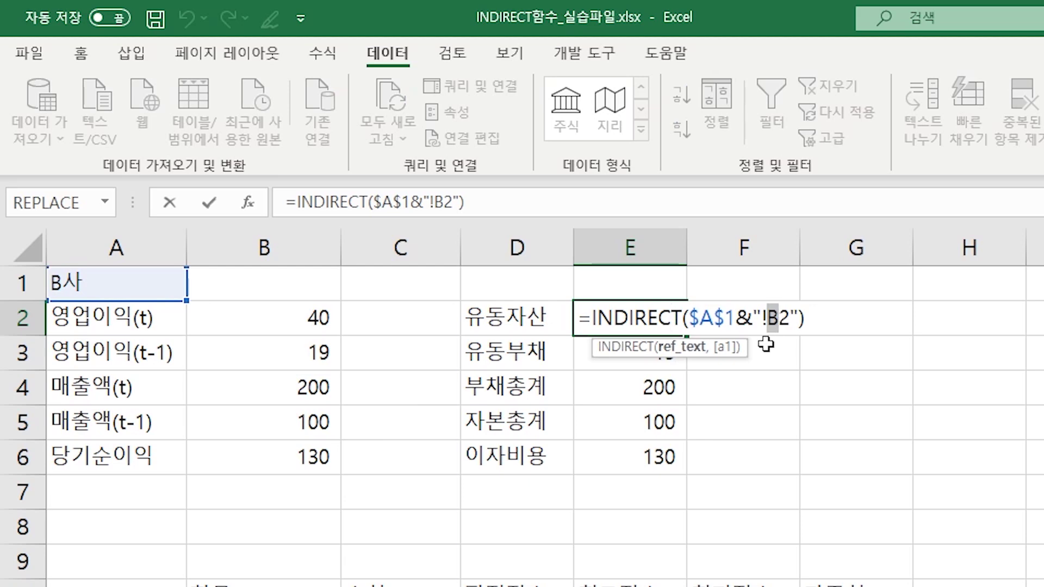
pyautogui.write('e')
pyautogui.press('Return')
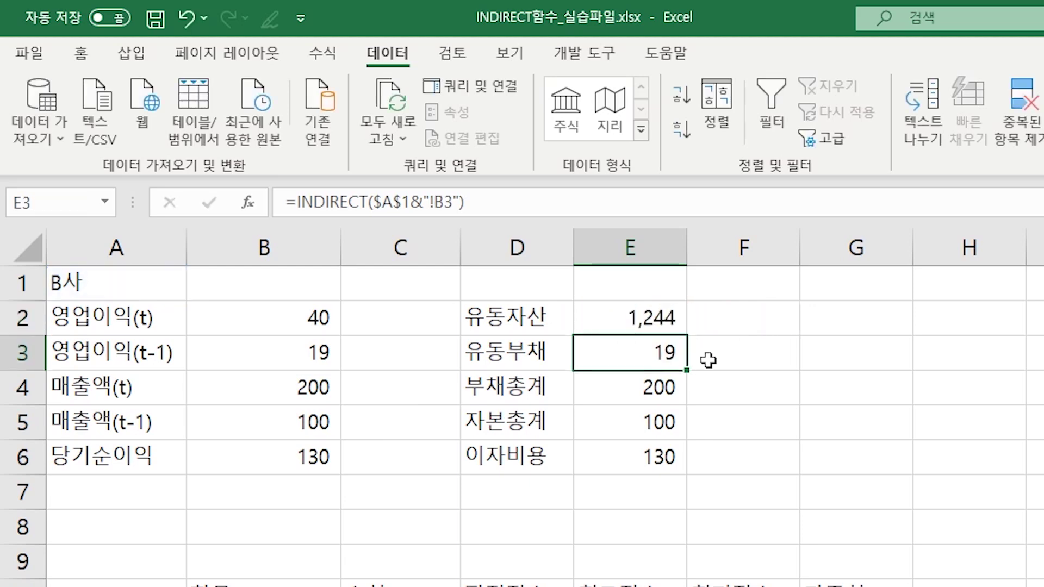
# Step: Change the quoted addresses in the E3 and E4 formulas to e3 and e4
pyautogui.doubleClick(665, 352)
pyautogui.moveTo(767, 353); pyautogui.dragTo(779, 354)
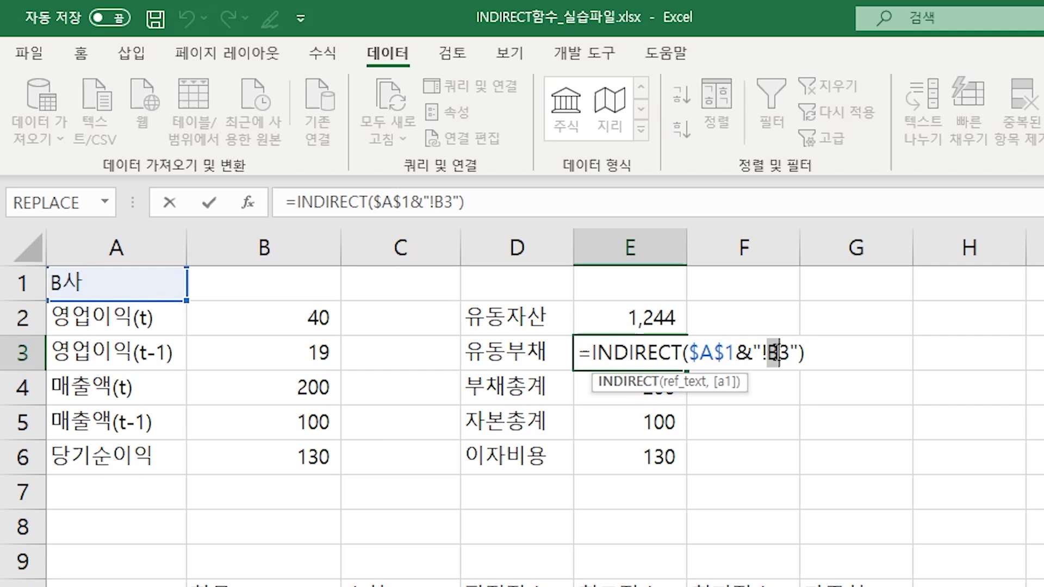
pyautogui.write('e')
pyautogui.press('Return')
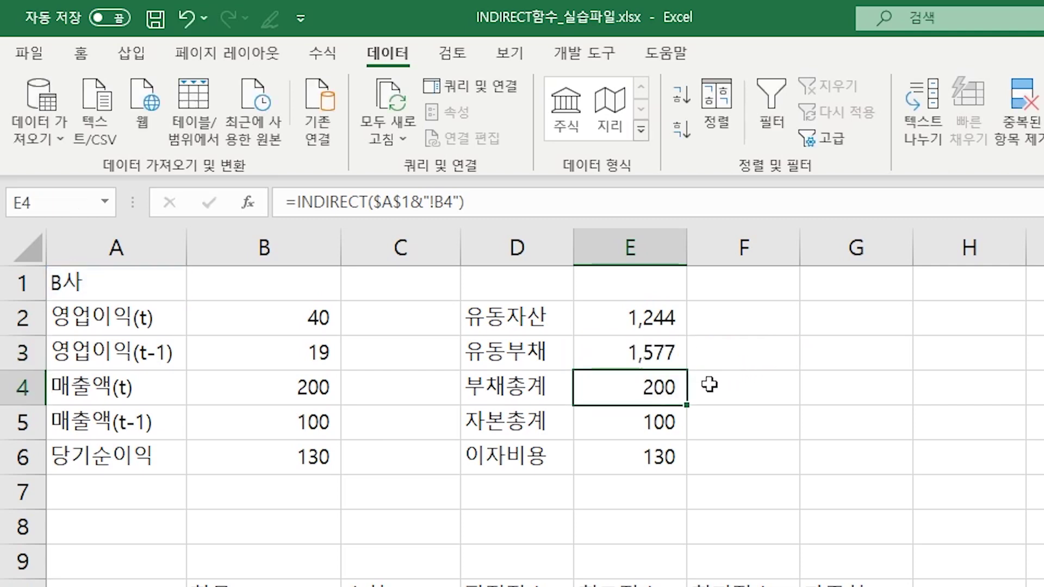
pyautogui.doubleClick(648, 388)
pyautogui.moveTo(767, 387); pyautogui.dragTo(779, 389)
pyautogui.write('e')
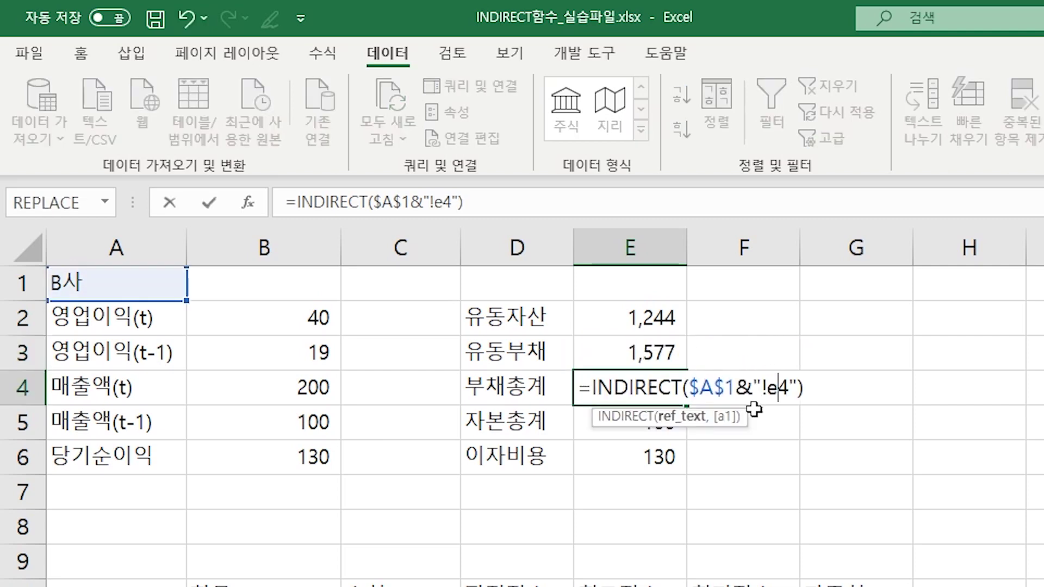
pyautogui.press('Return')
# Step: Change the column letter to e in the quoted addresses of the E5 and E6 formulas
pyautogui.doubleClick(673, 422)
pyautogui.moveTo(767, 423); pyautogui.dragTo(779, 423)
pyautogui.write('e')
pyautogui.press('Return')
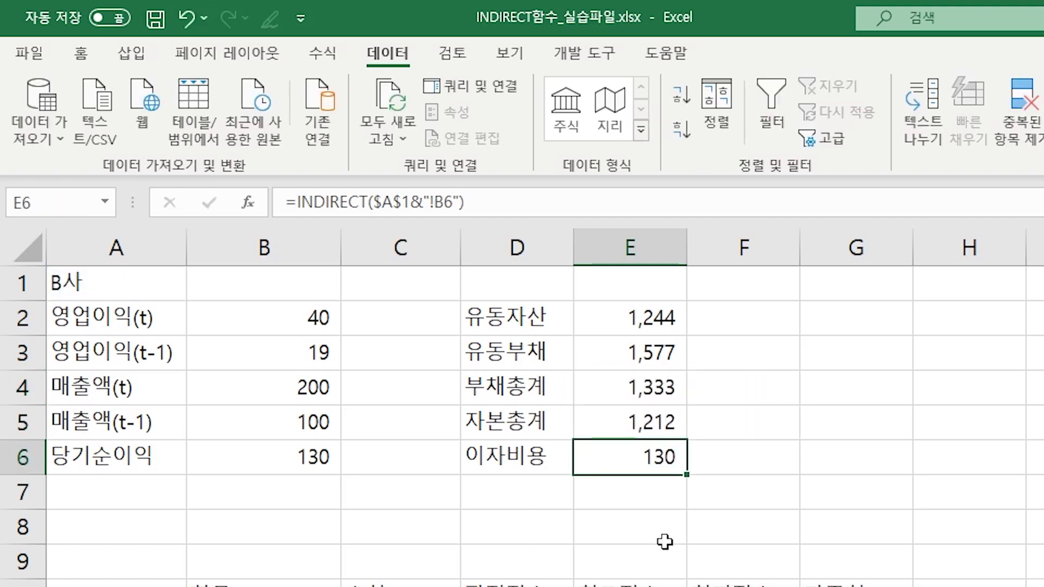
pyautogui.doubleClick(658, 457)
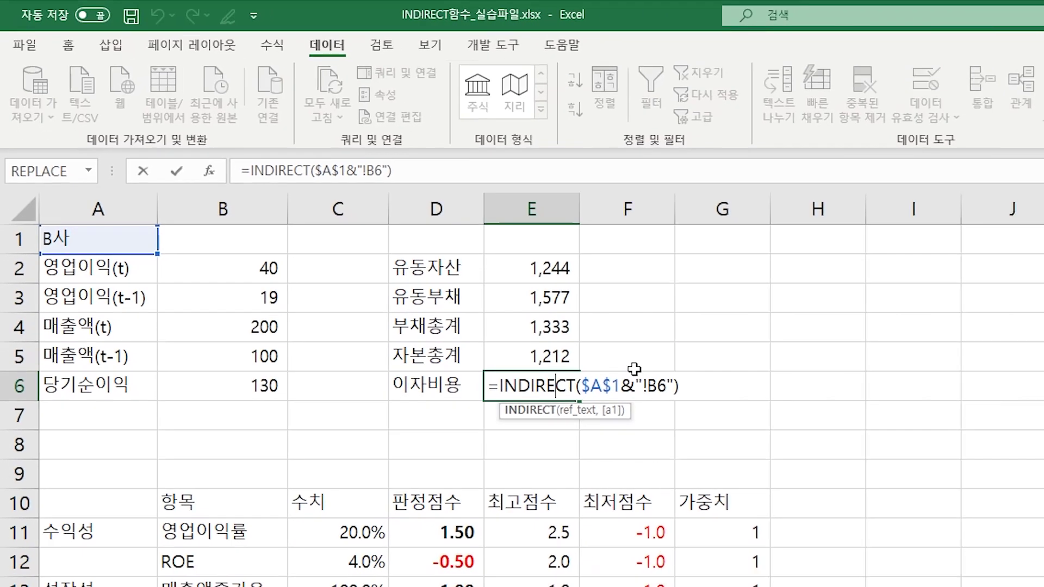
pyautogui.moveTo(649, 386); pyautogui.dragTo(658, 386)
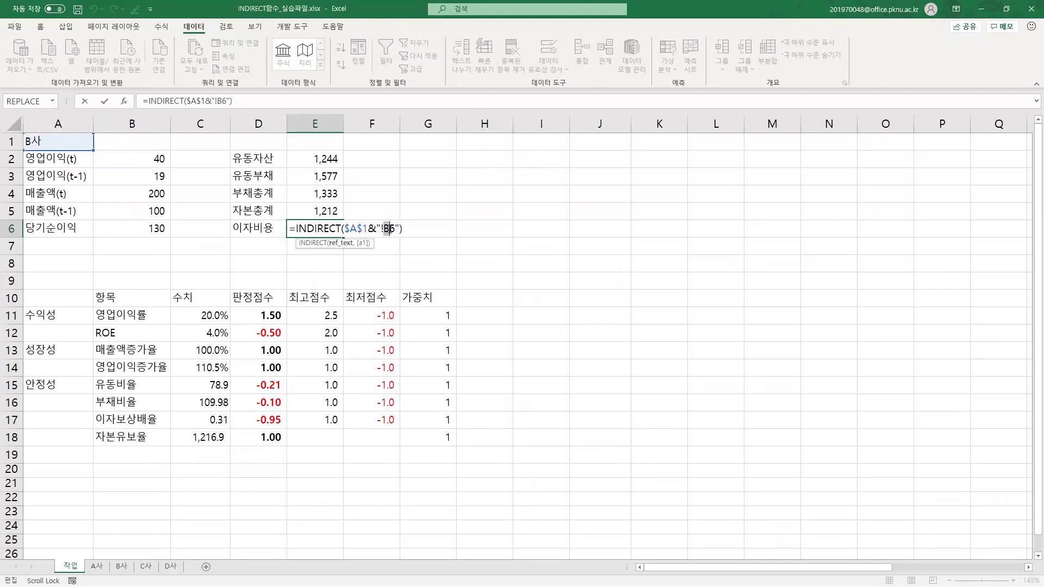
pyautogui.write('e')
pyautogui.press('Return')
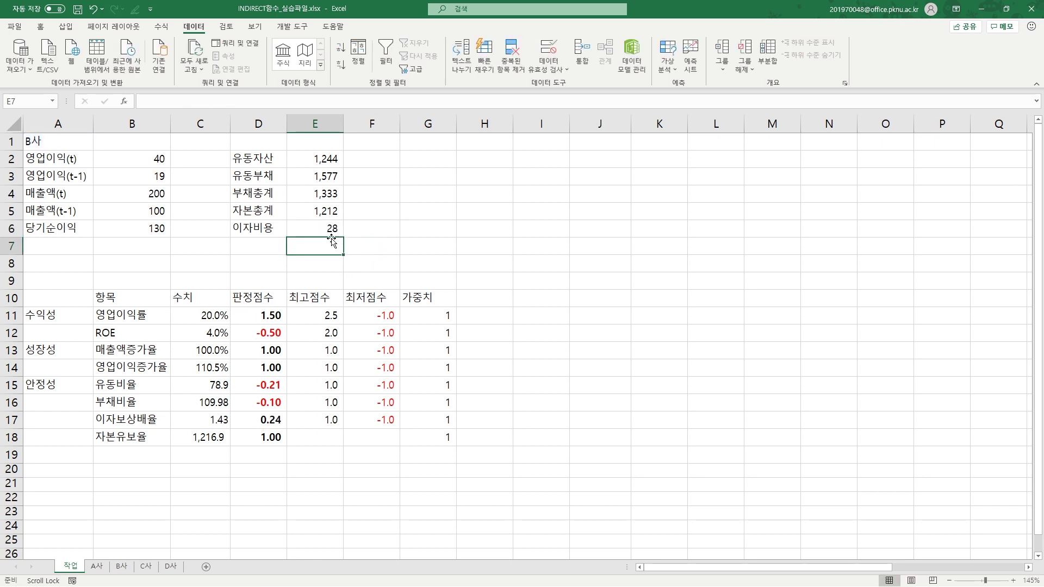
# Step: Switch the company in cell A1 to A사 and open the formula in cell B2
pyautogui.click(79, 144)
pyautogui.click(99, 145)
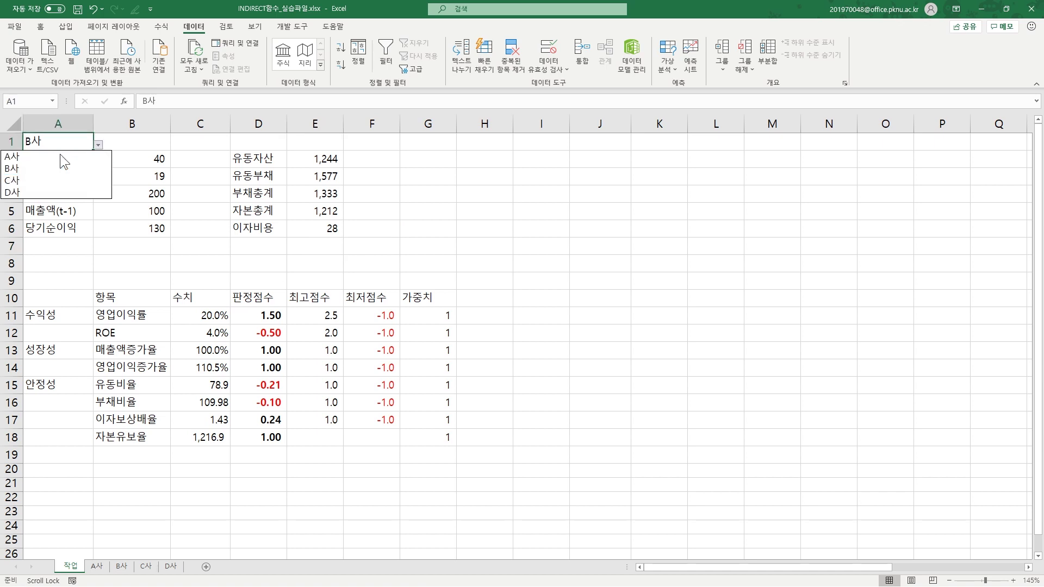
pyautogui.click(43, 157)
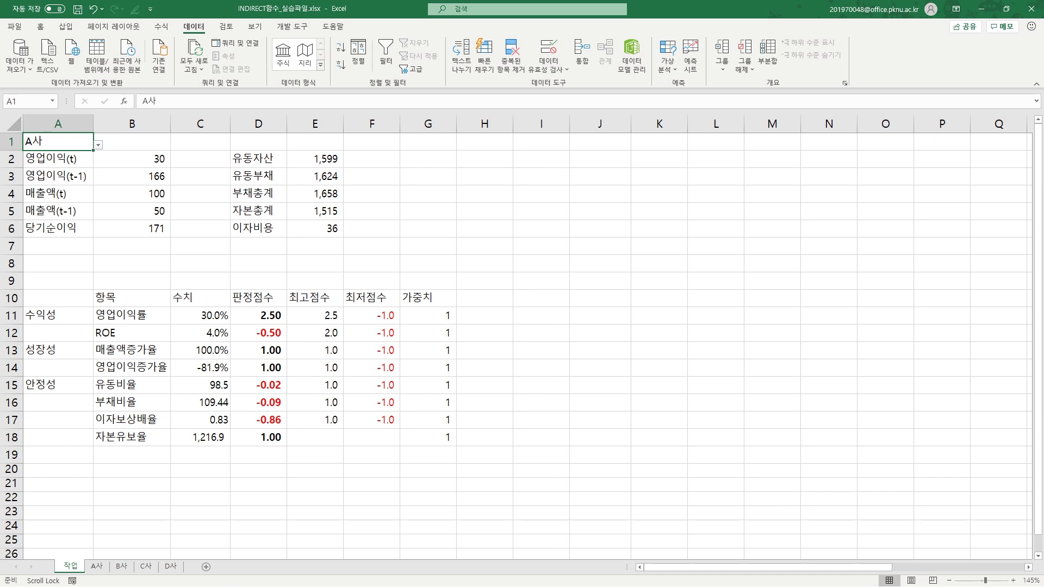
pyautogui.doubleClick(153, 160)
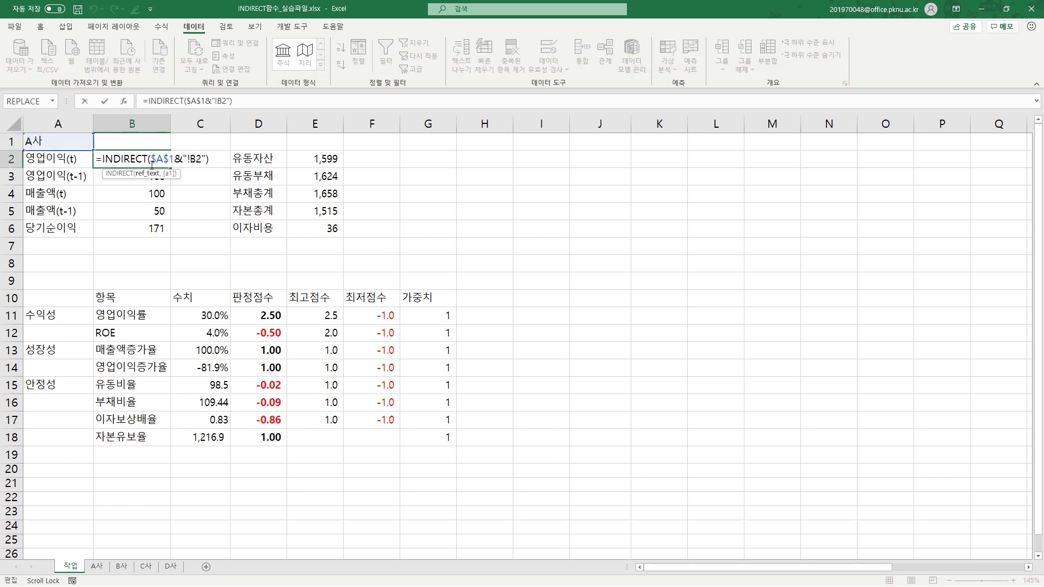